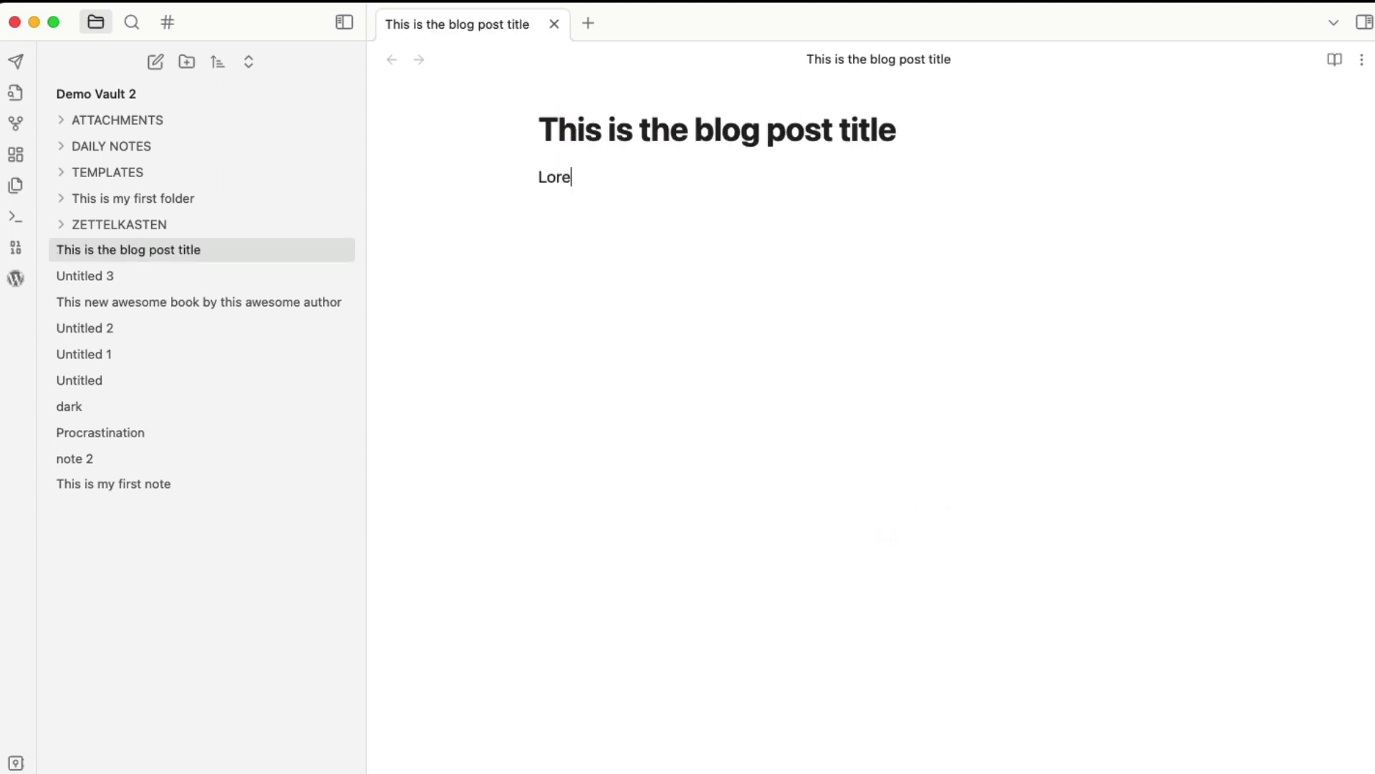
pyautogui.write('m')
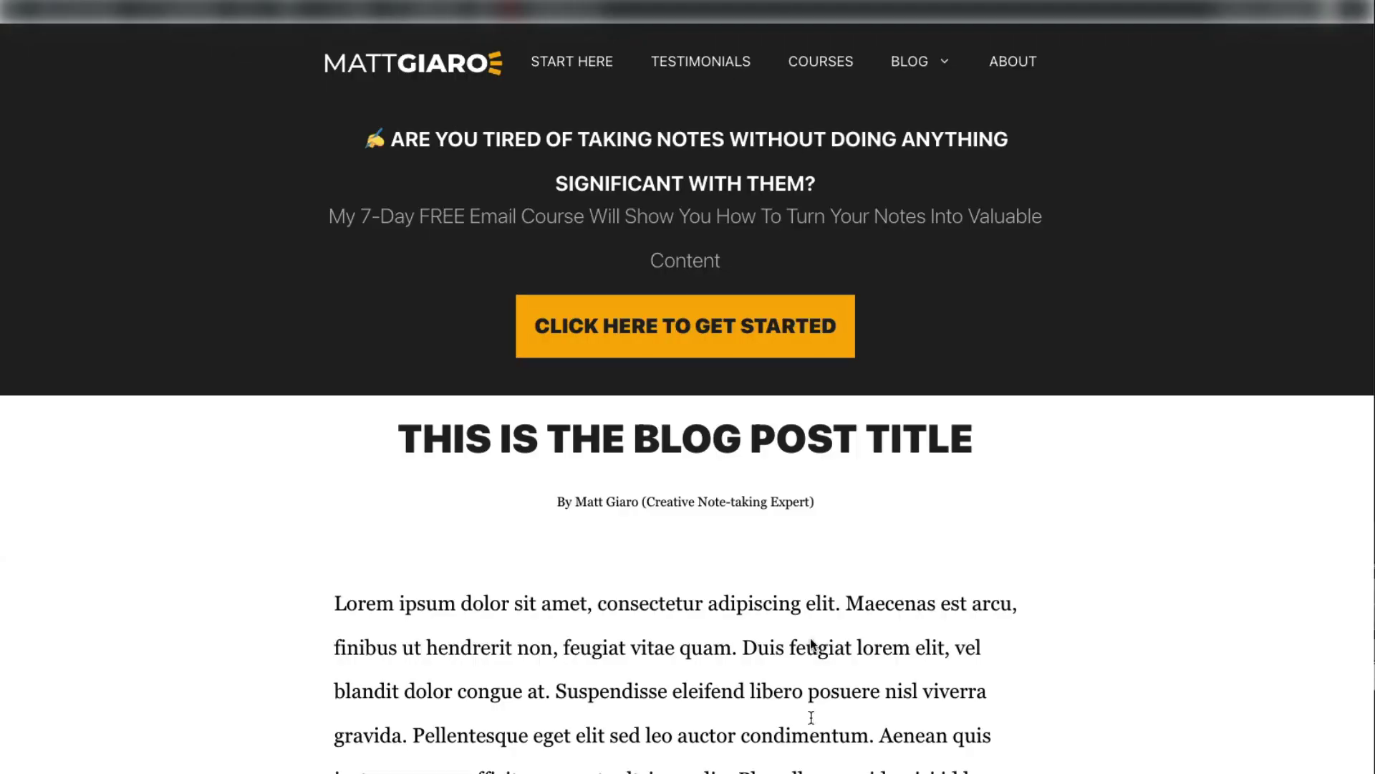
pyautogui.scroll(-15, 810, 717)
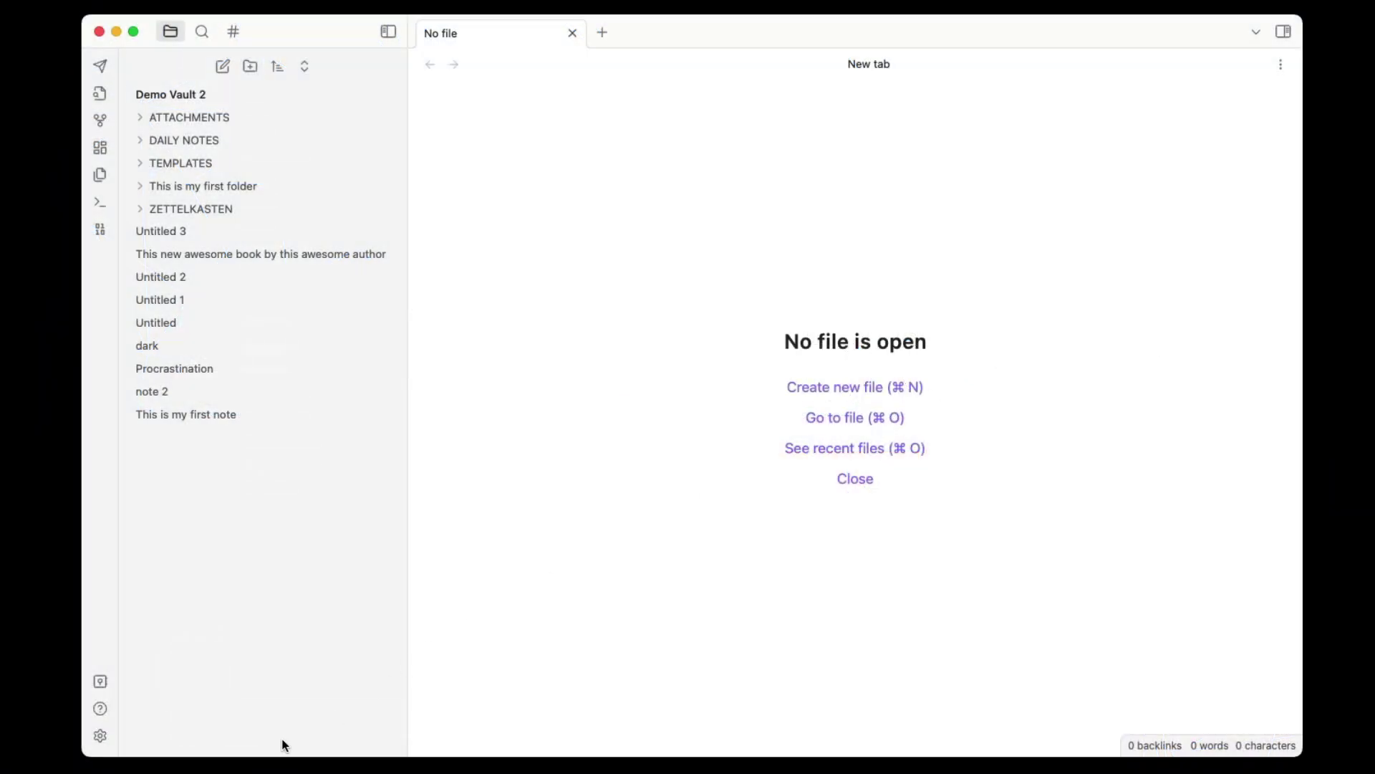
# - Turn on community plugins in the settings and open the catalogue of available community plugins
pyautogui.click(102, 745)
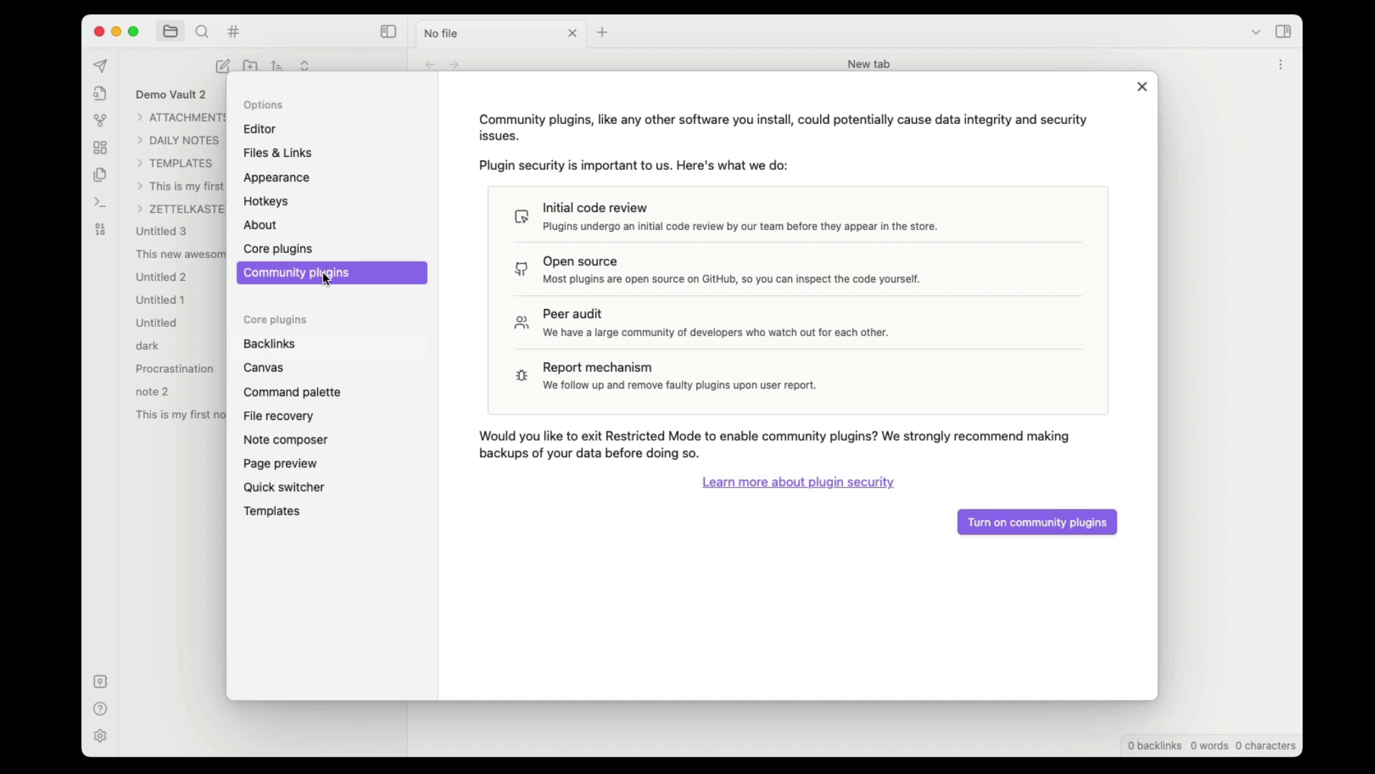
pyautogui.click(1038, 527)
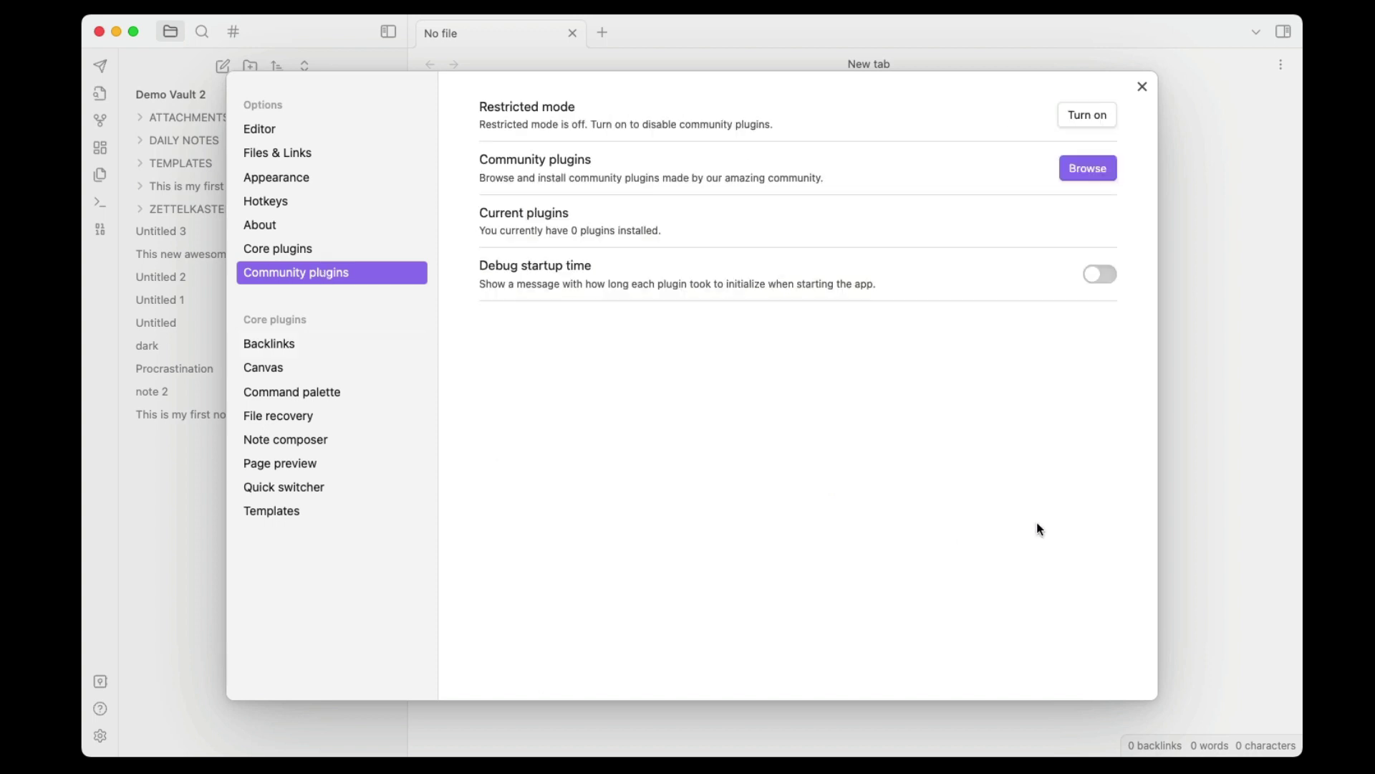
pyautogui.click(1096, 172)
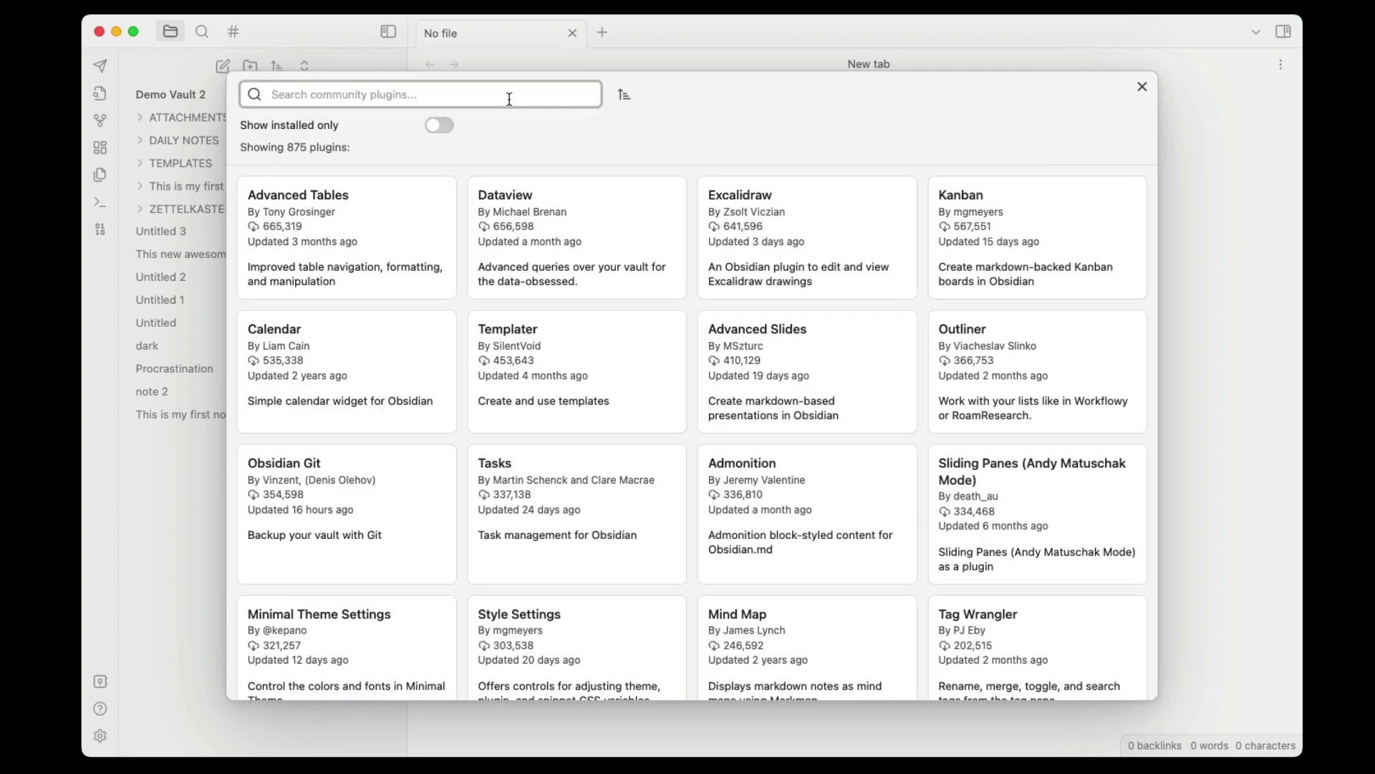
# - Search the community plugins for "Wordpress", then install and enable Publish to WordPress for Obsidian
pyautogui.write('Wordpress')
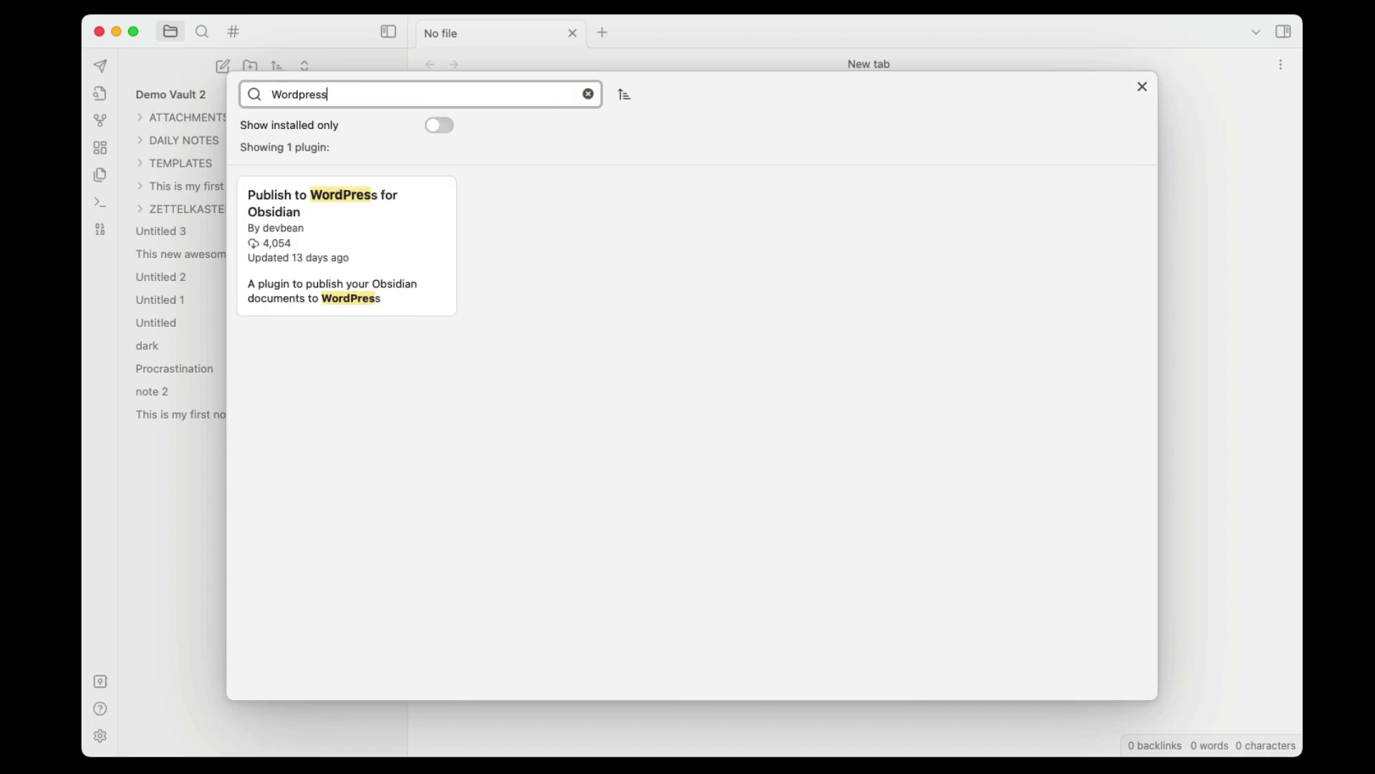
pyautogui.click(343, 257)
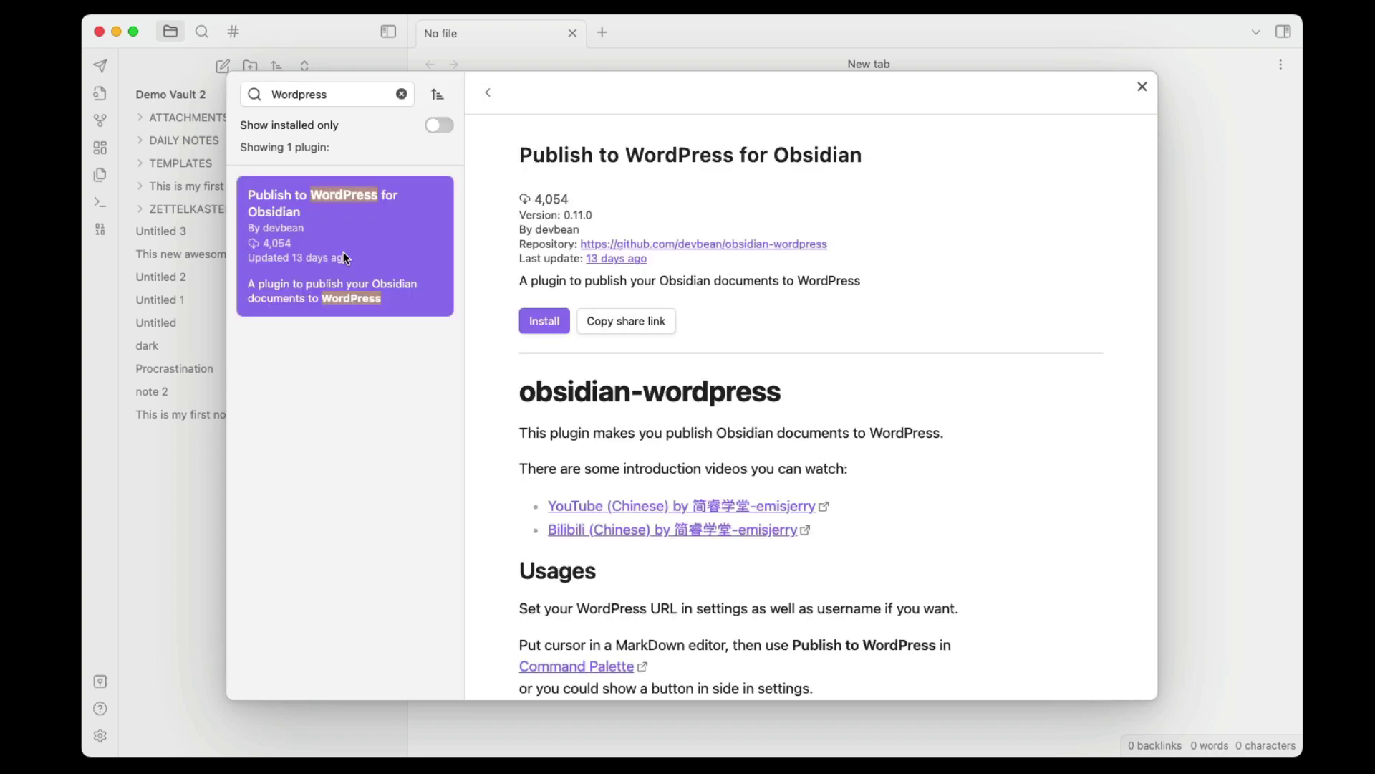
pyautogui.click(544, 322)
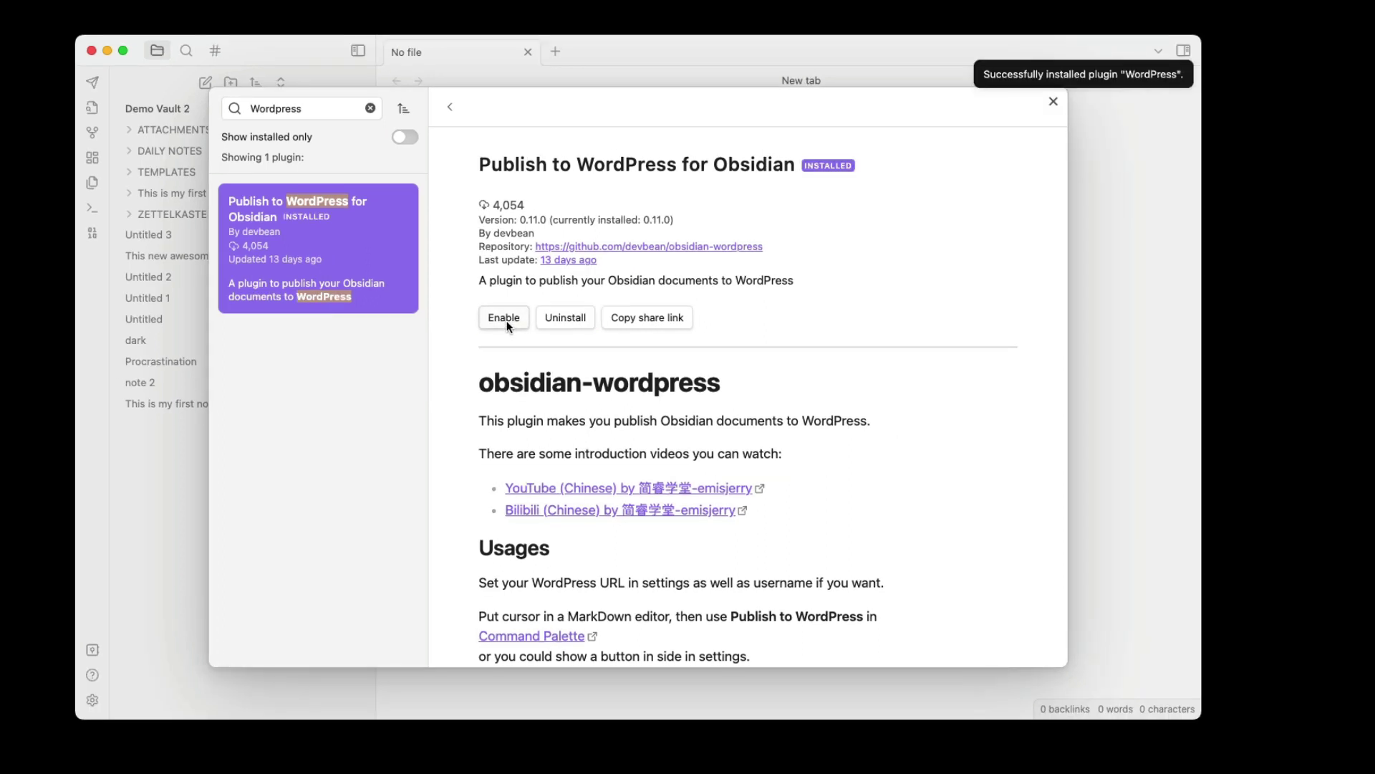
pyautogui.click(505, 319)
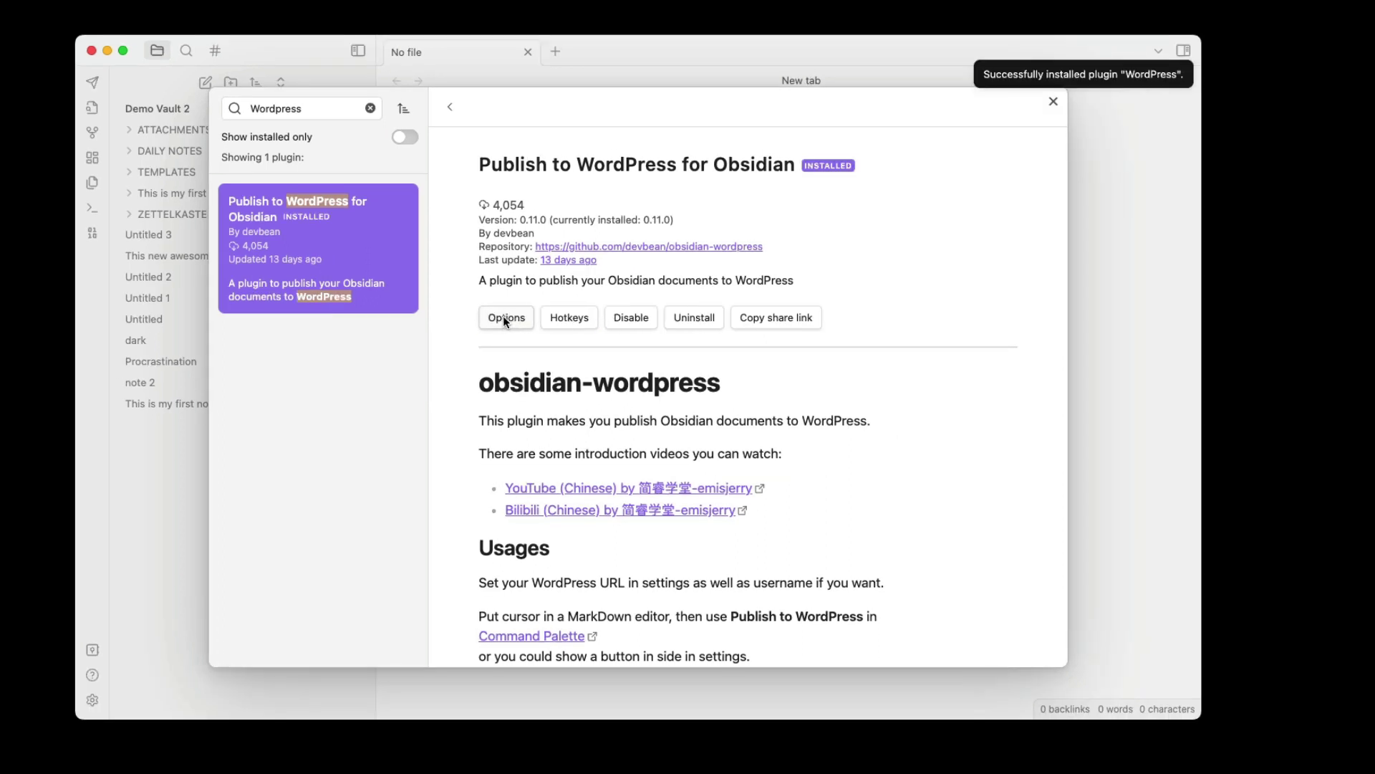
pyautogui.click(503, 319)
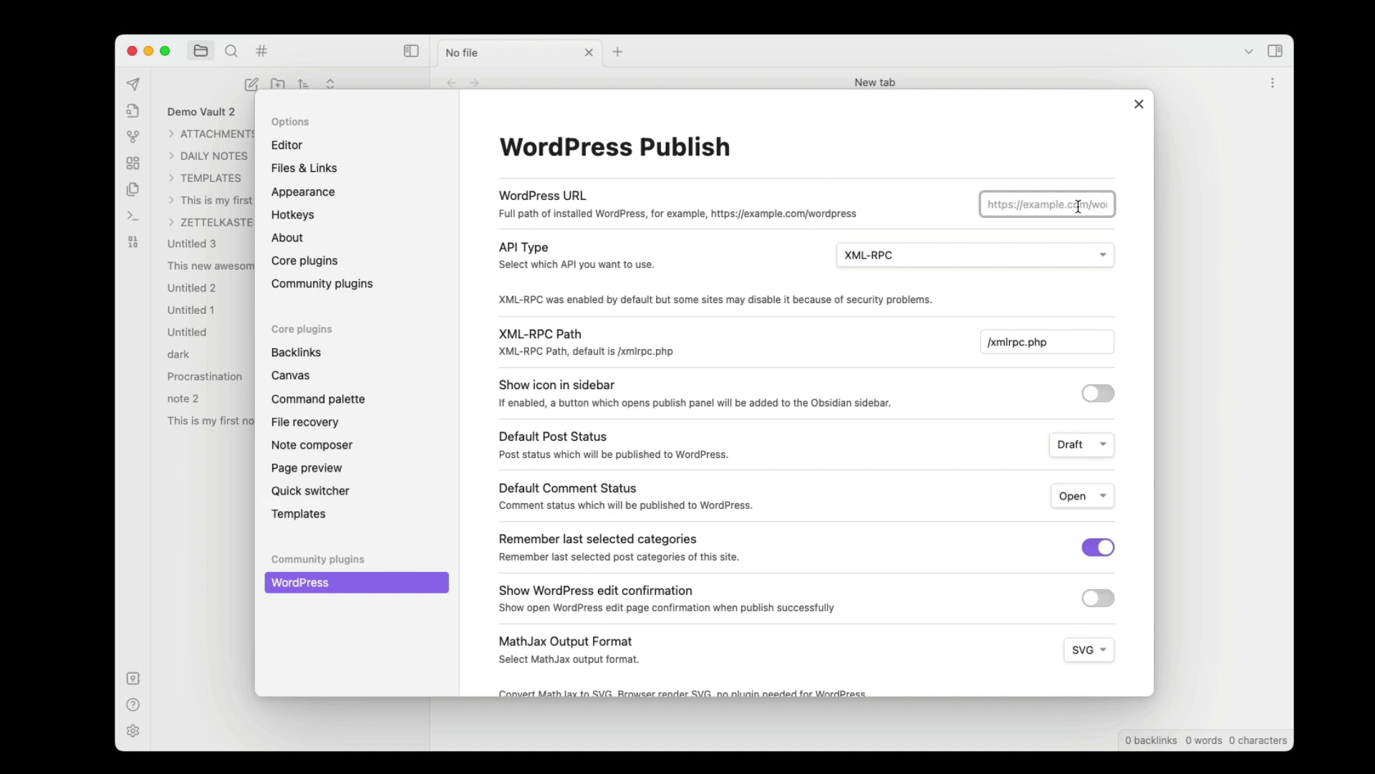
pyautogui.write('https://mattgiaro.com')
pyautogui.click(1090, 393)
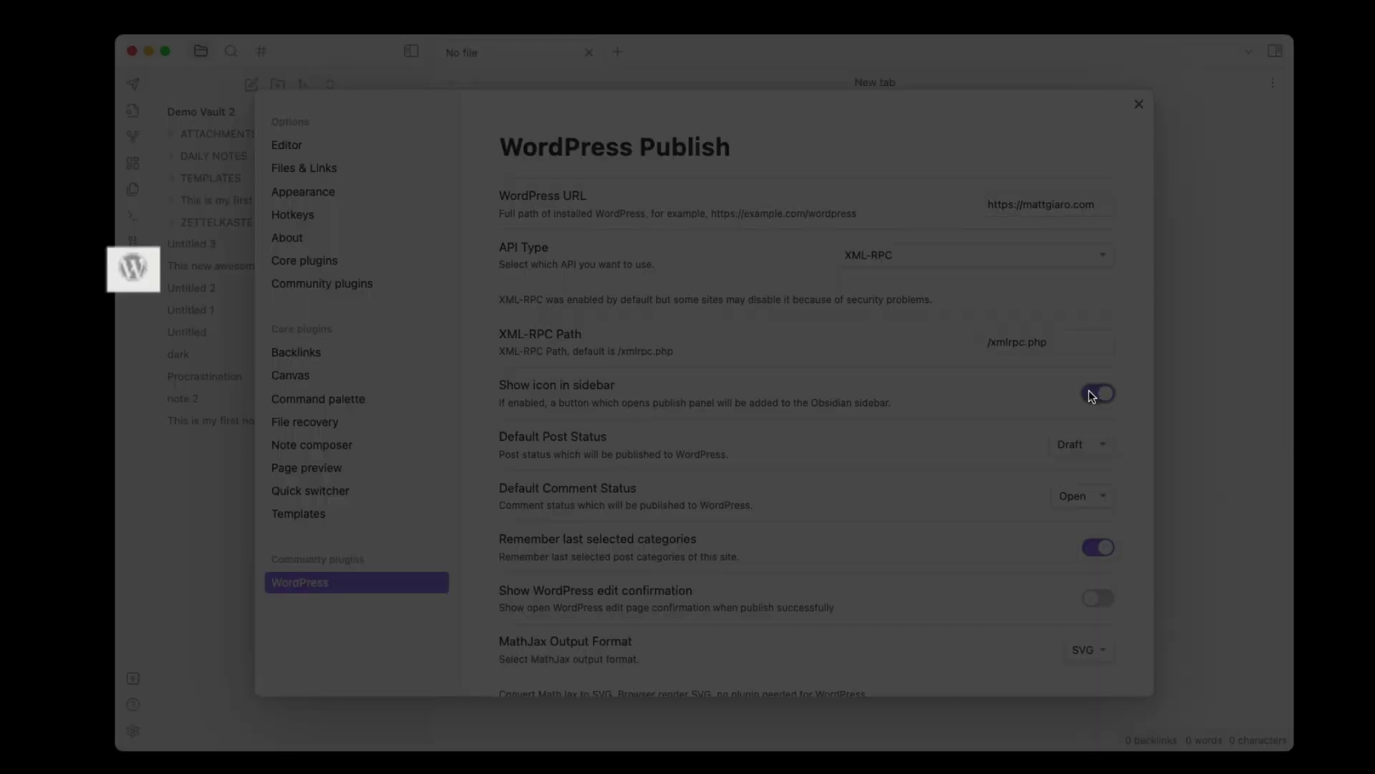
pyautogui.click(1091, 393)
pyautogui.click(1089, 394)
pyautogui.click(1090, 394)
pyautogui.click(1090, 394)
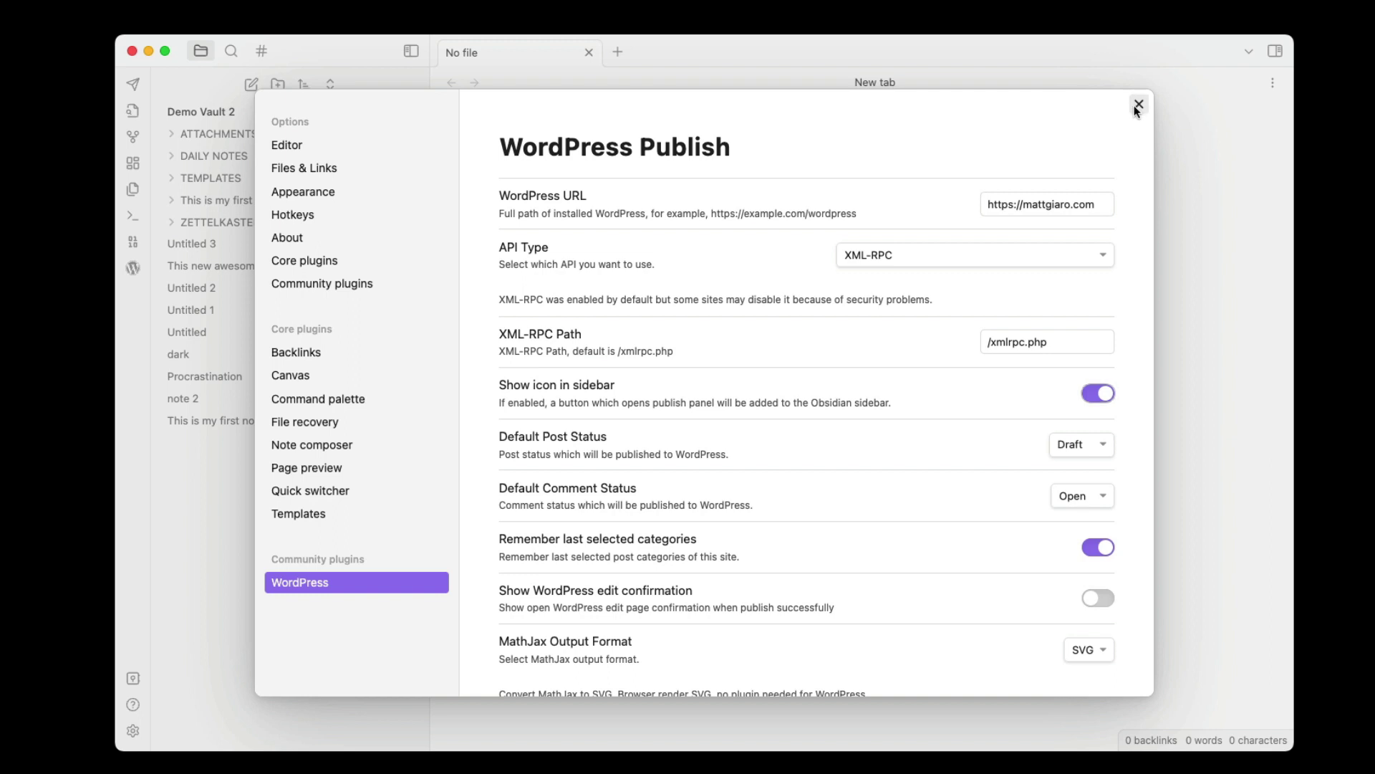
pyautogui.click(1136, 107)
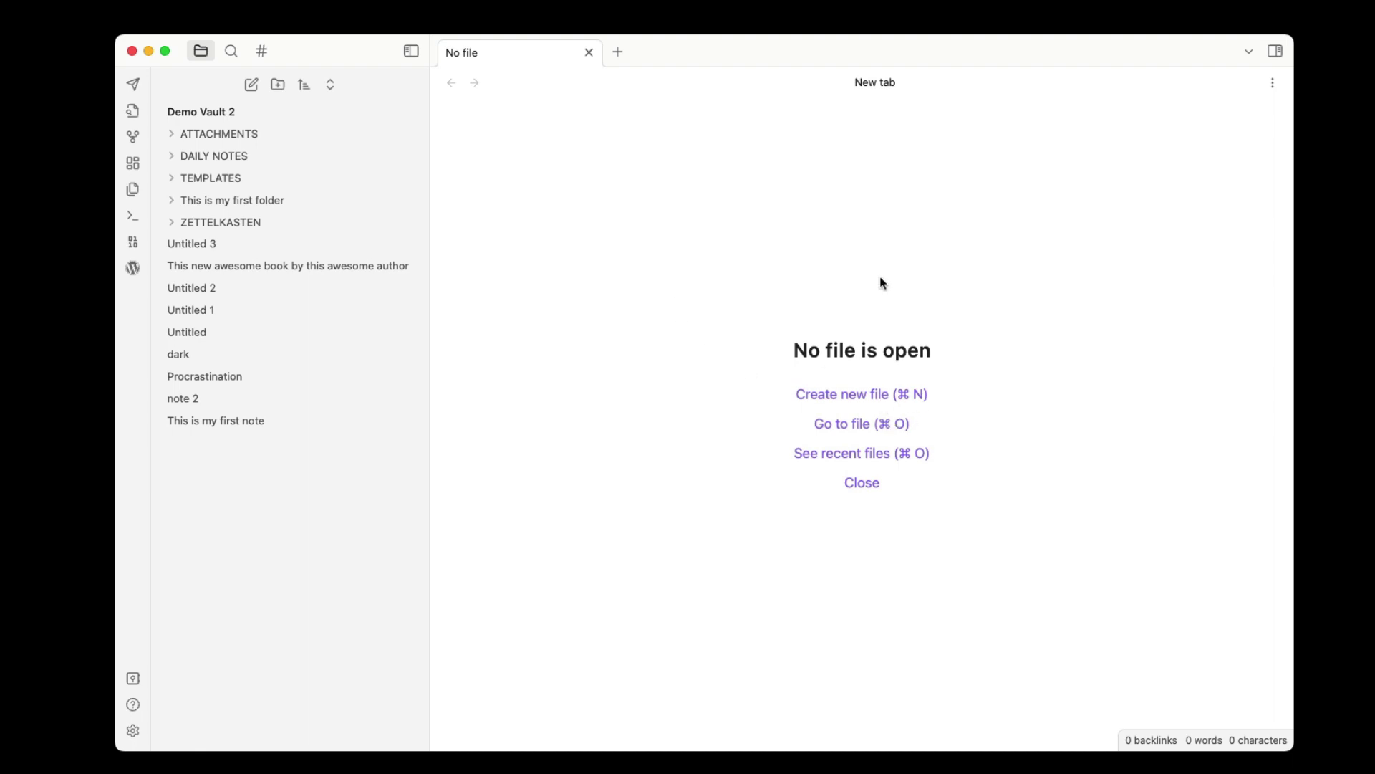
# - Create a new note titled "This is the blog post title" and fill its body with several Lorem ipsum paragraphs
pyautogui.press('super+n')
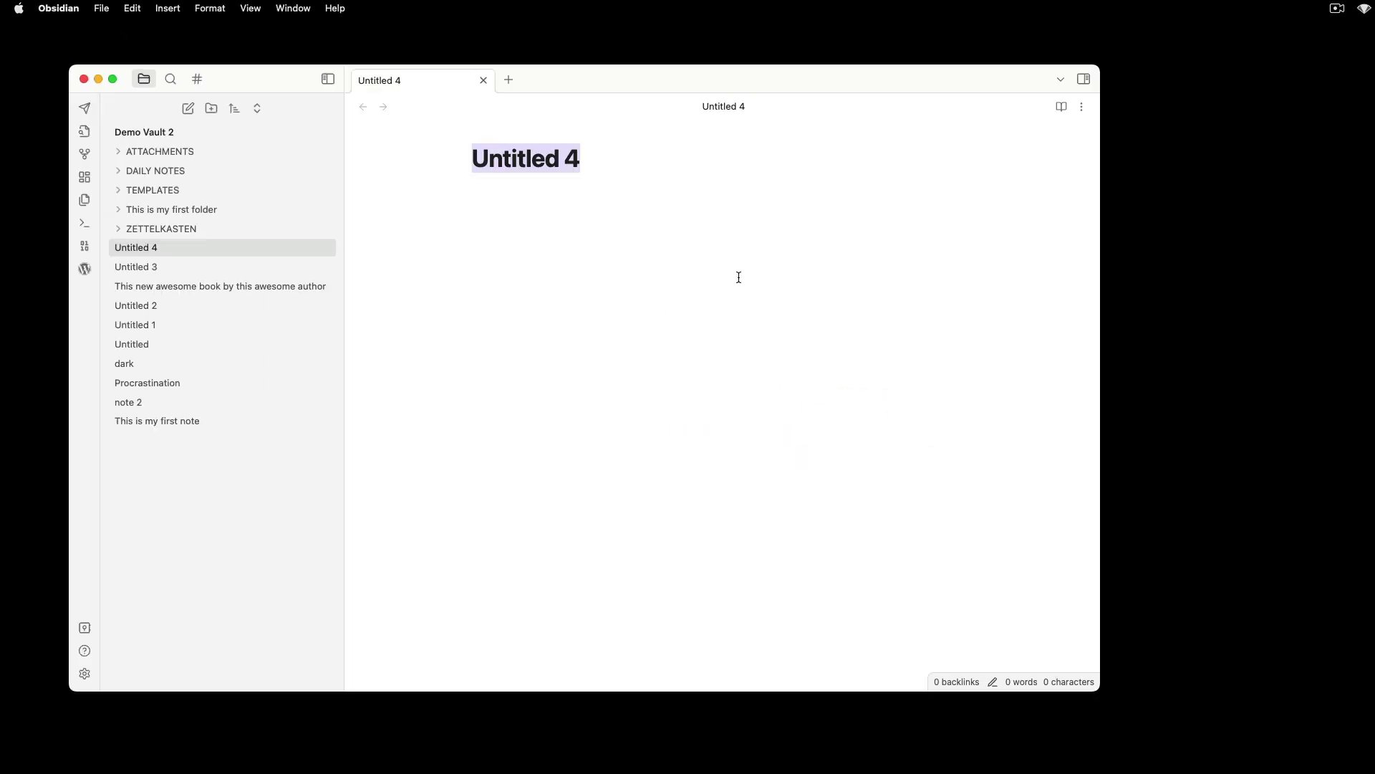
pyautogui.write('This is the ')
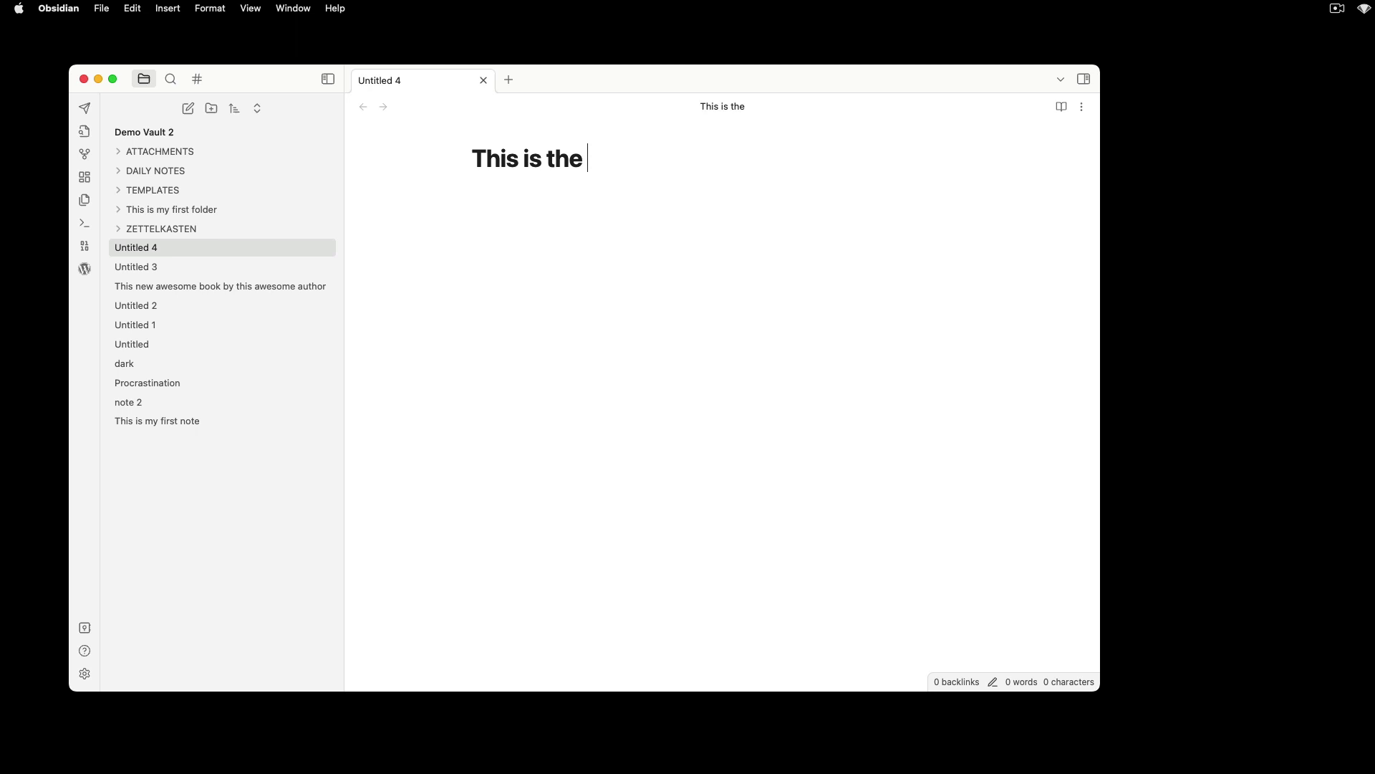
pyautogui.write('blog post title')
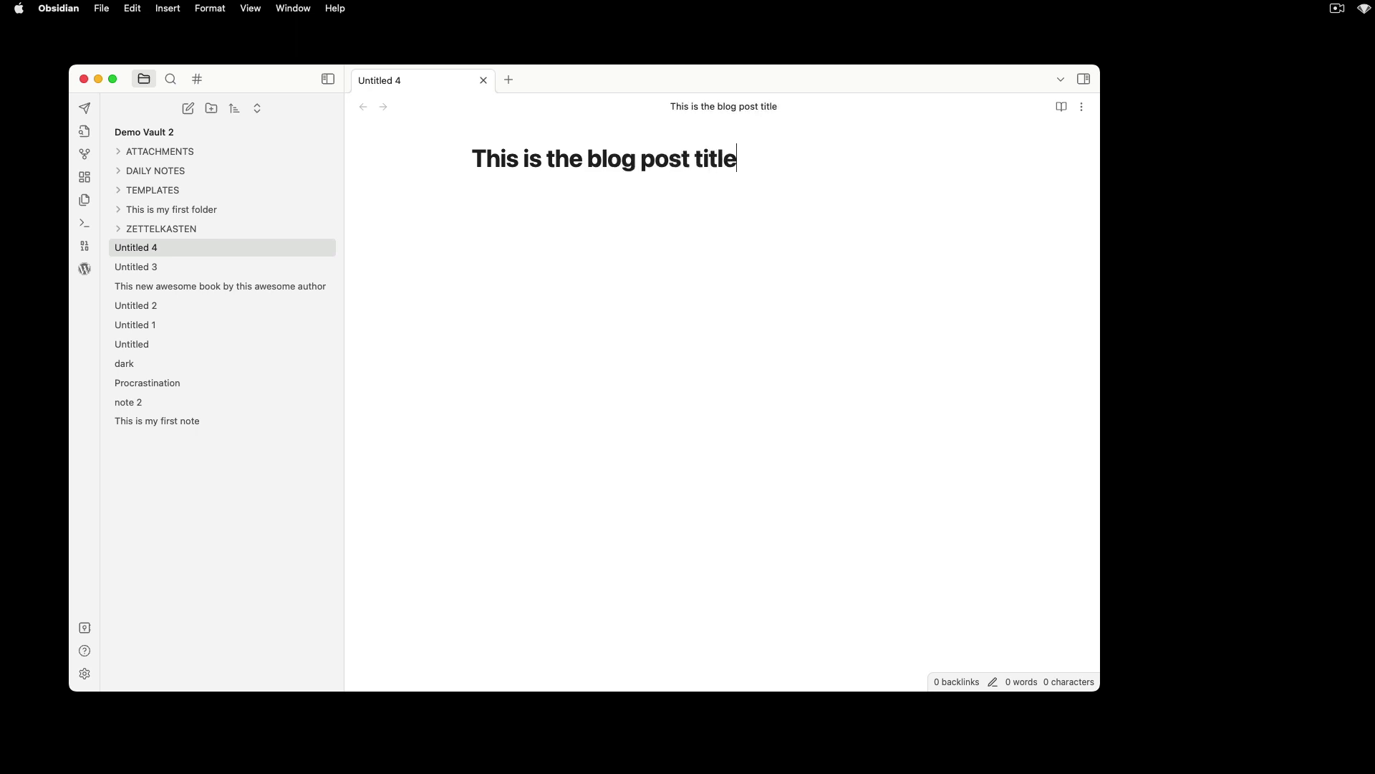
pyautogui.press('Return')
pyautogui.write('Lorem')
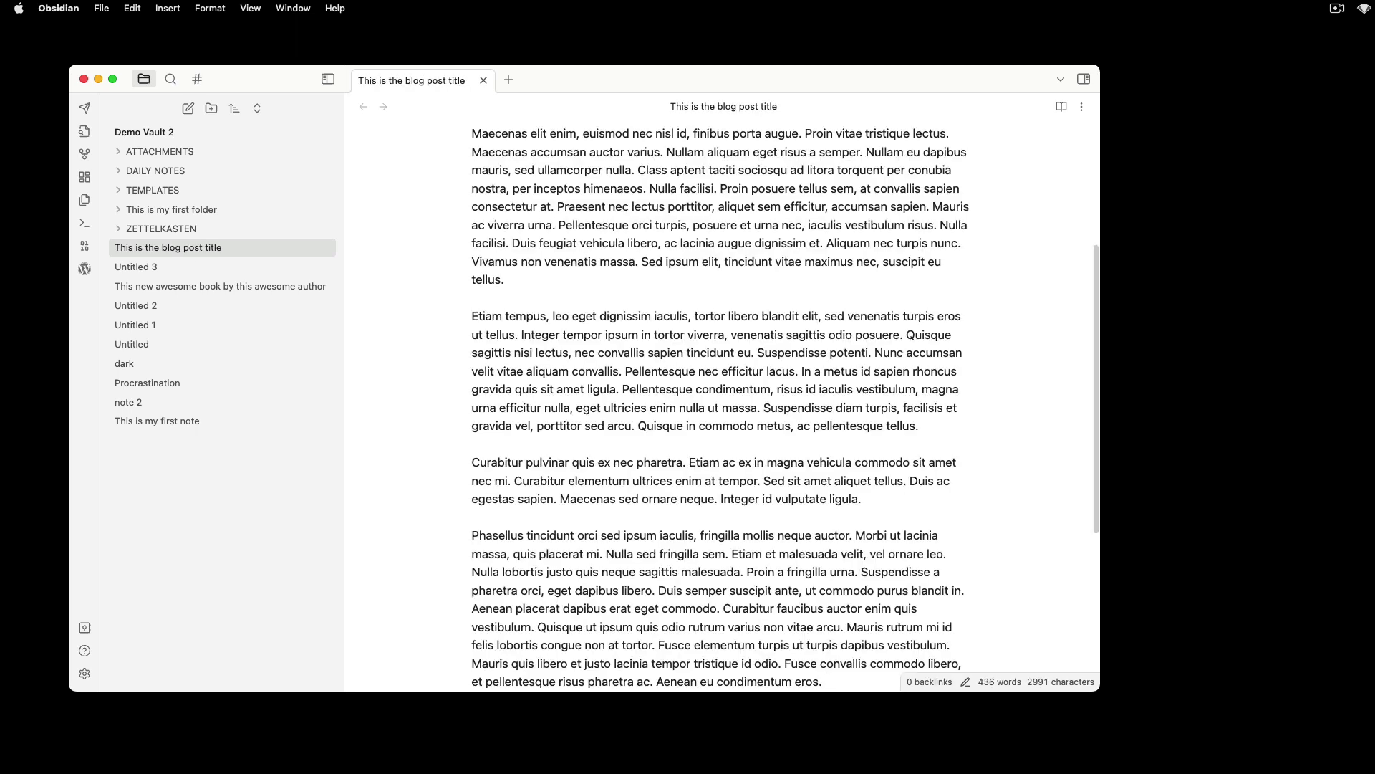
pyautogui.scroll(4, 608, 344)
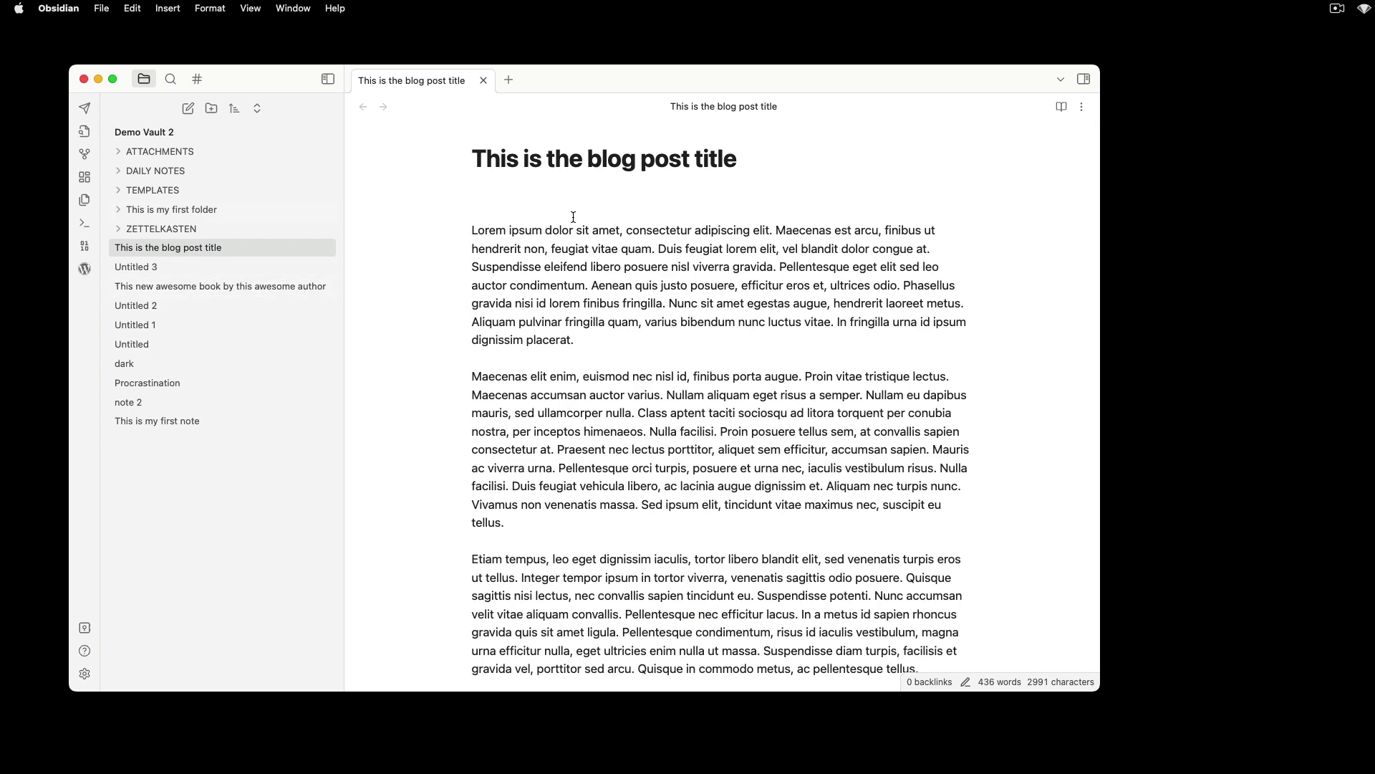
# - Start publishing the note to WordPress and enable Remember Username and Remember Password in the login dialog
pyautogui.click(83, 269)
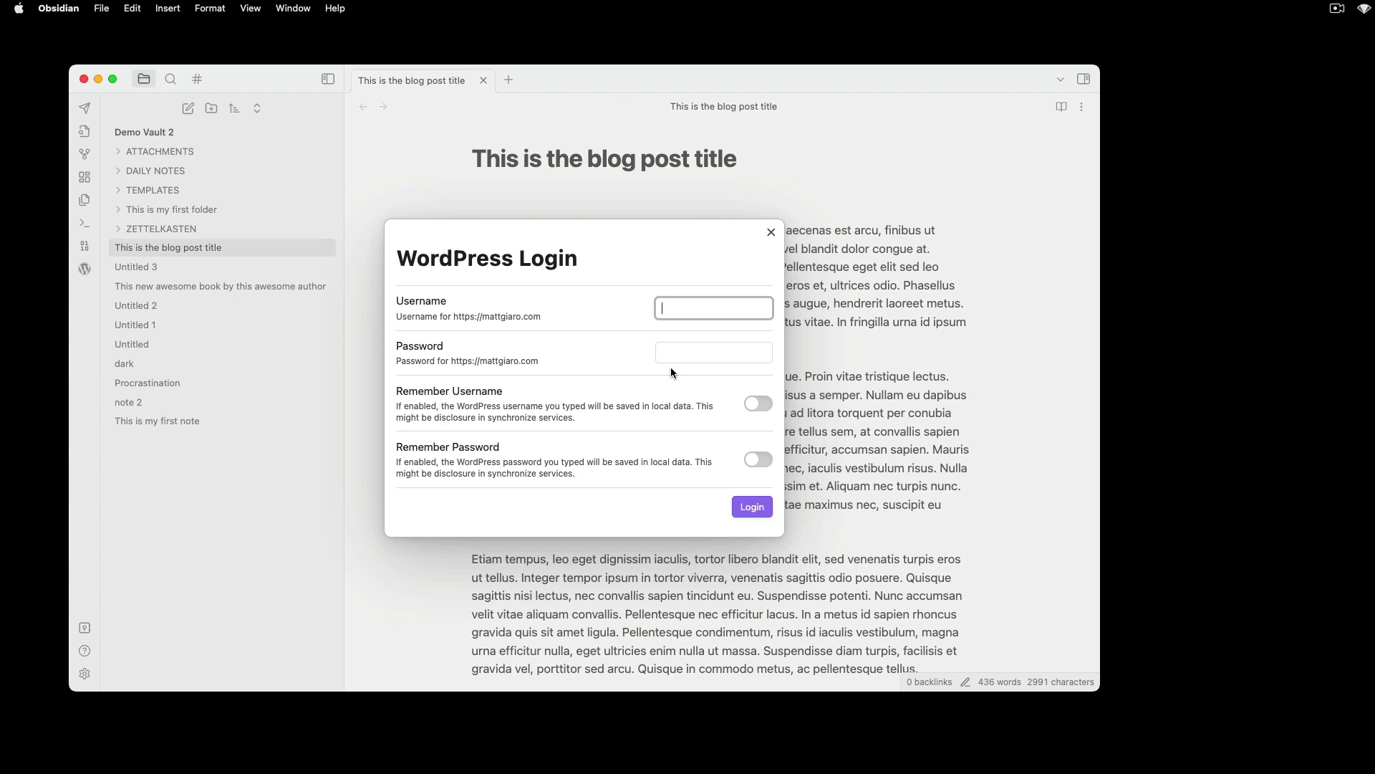
pyautogui.click(758, 405)
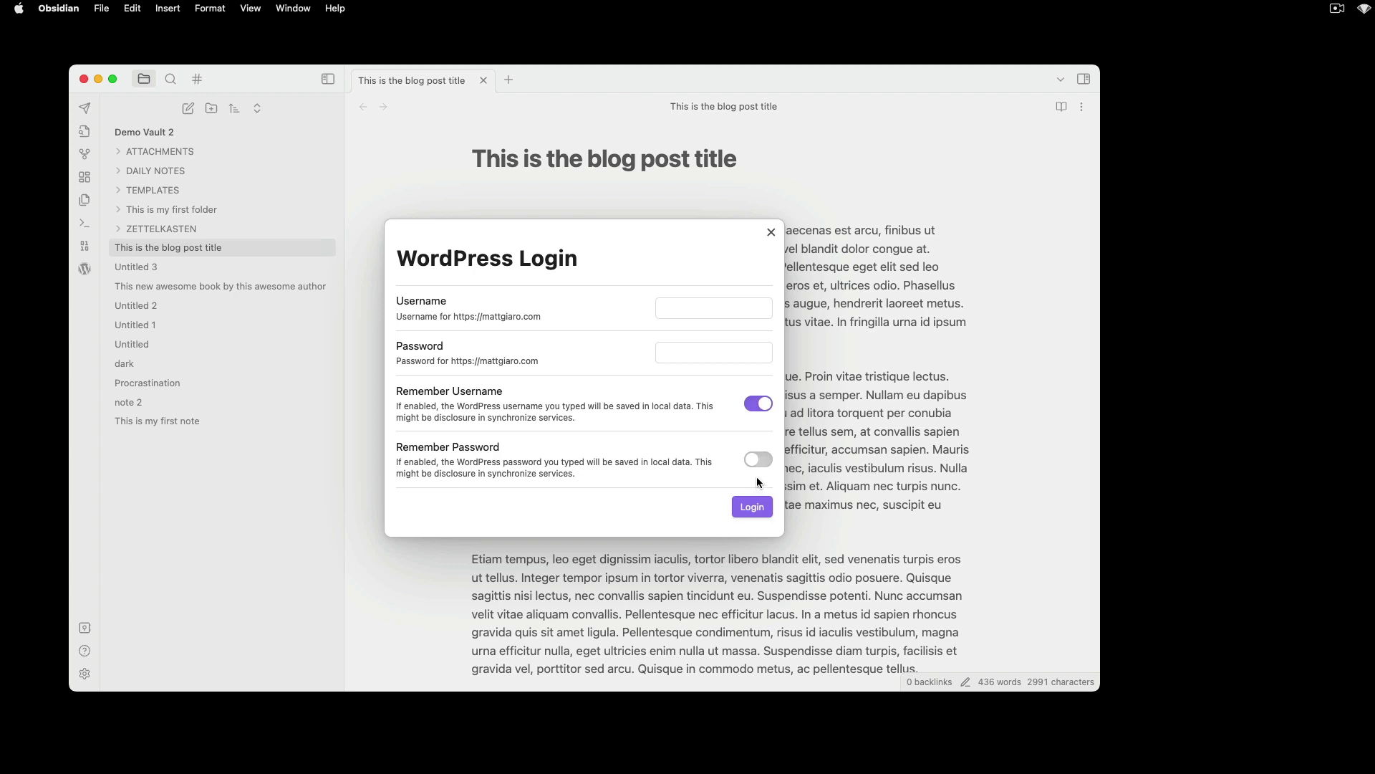
pyautogui.click(760, 458)
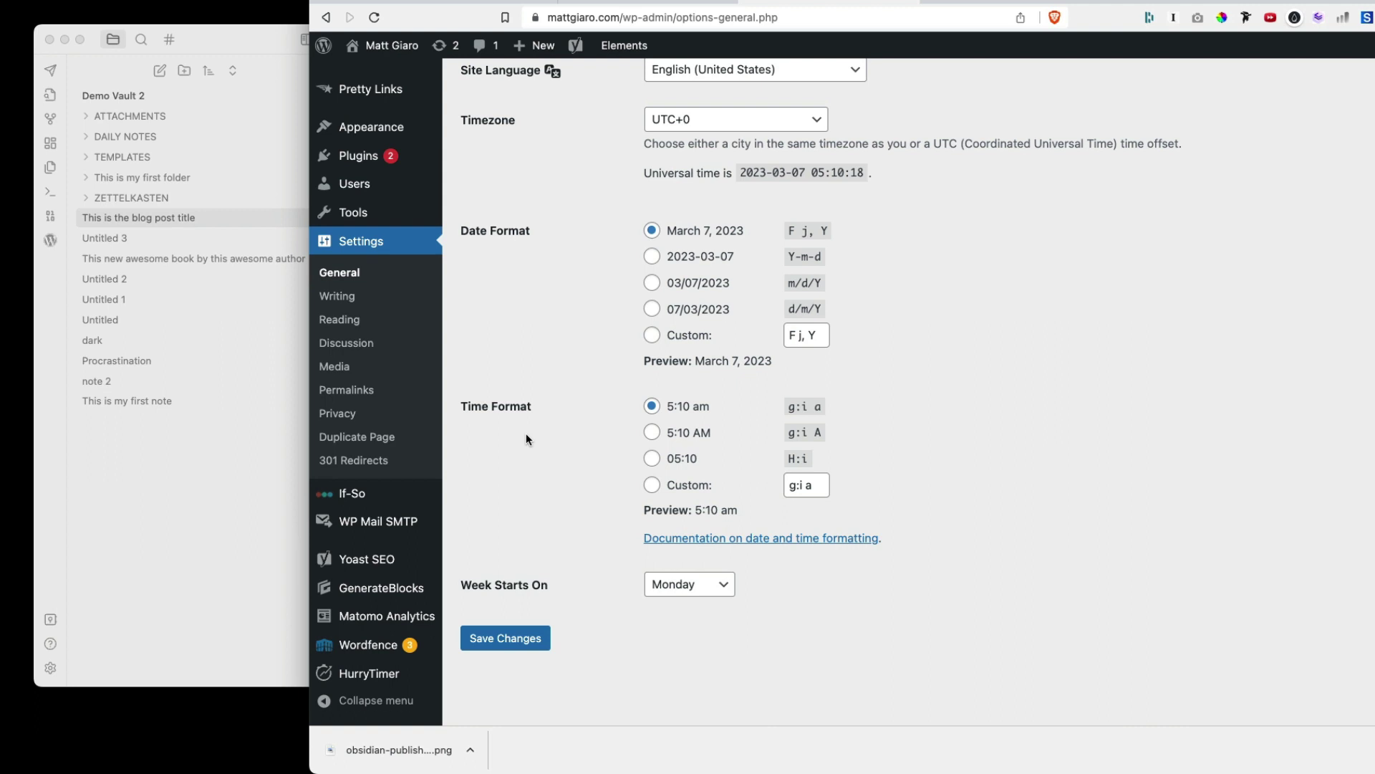
# - Switch to the WordPress admin in the browser and open the user profile at its Application Passwords section
pyautogui.scroll(2, 526, 439)
pyautogui.moveTo(391, 390)
pyautogui.moveTo(373, 367)
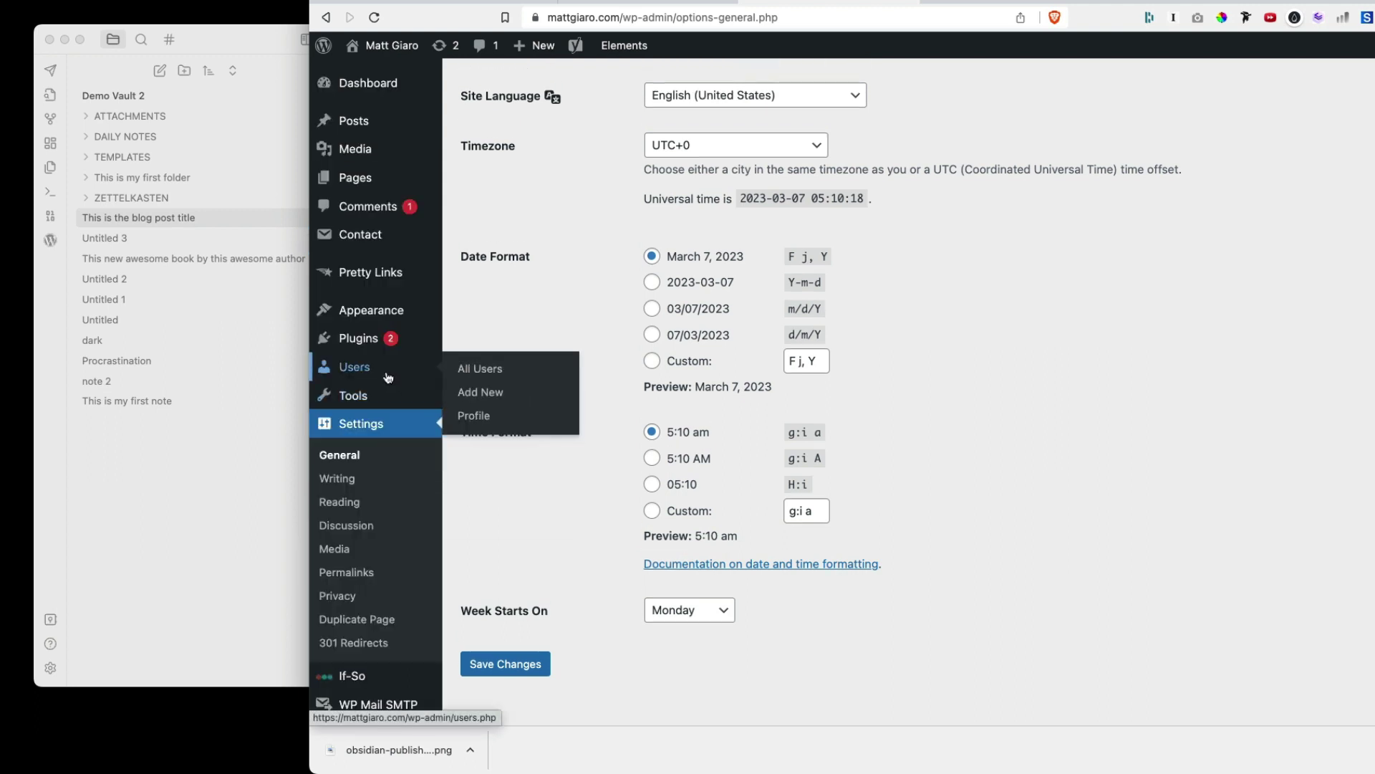
pyautogui.click(489, 426)
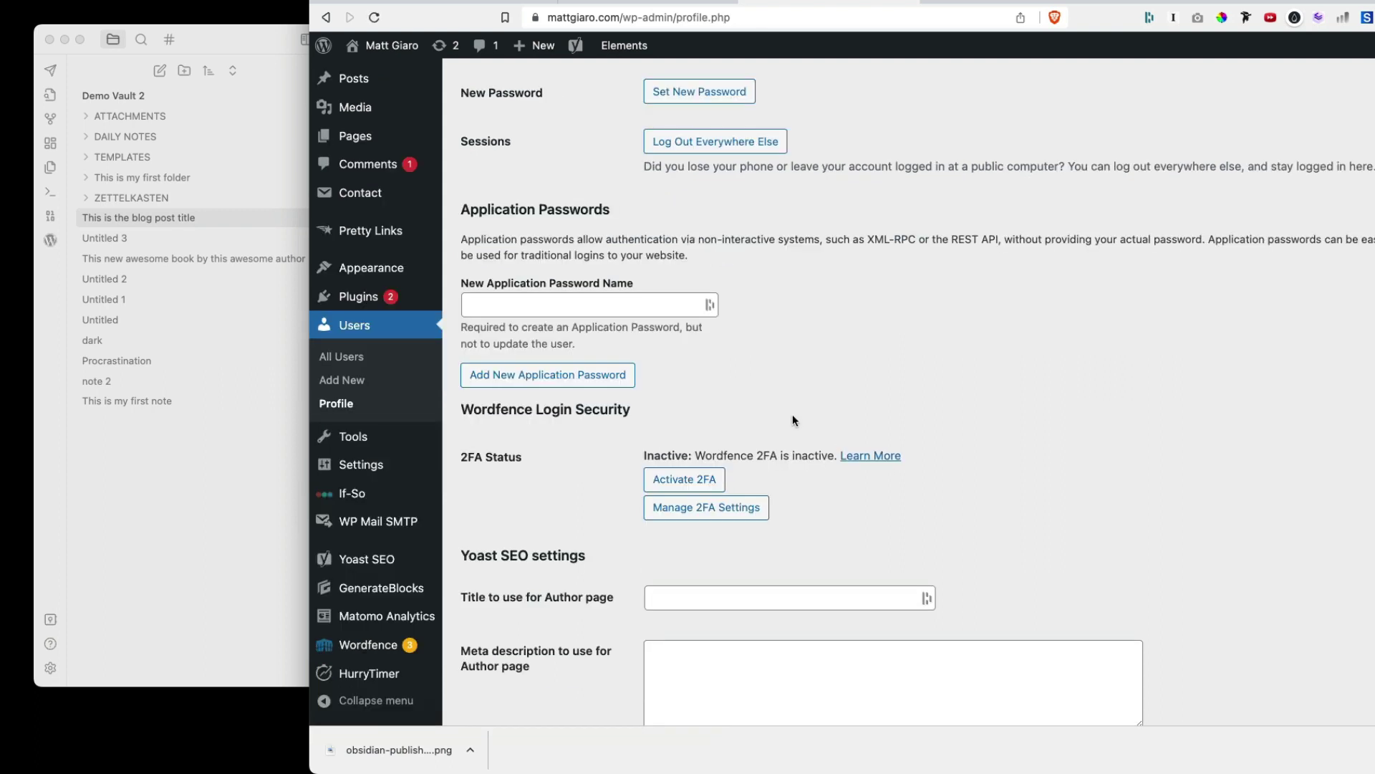
pyautogui.moveTo(463, 210); pyautogui.dragTo(657, 216)
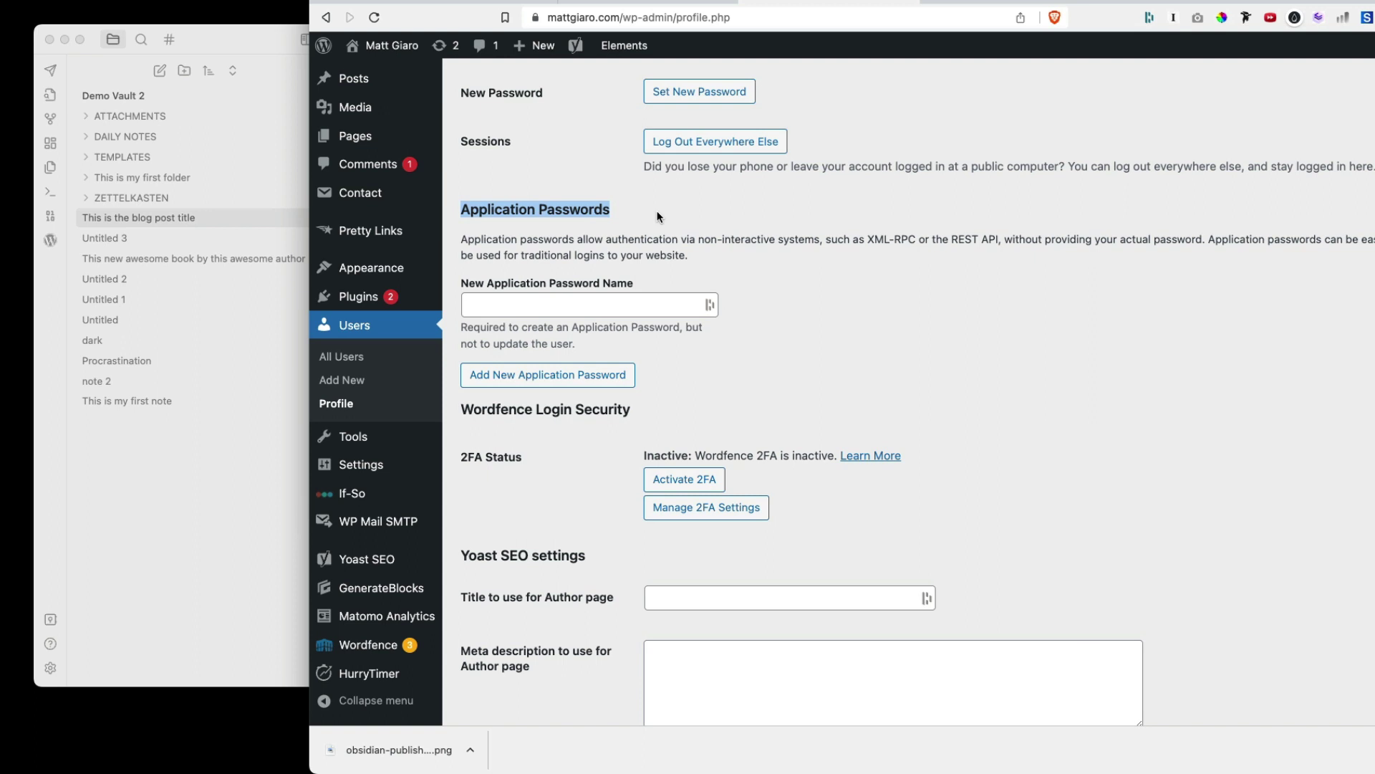
# - Add a new application password named "obsidian"
pyautogui.click(640, 306)
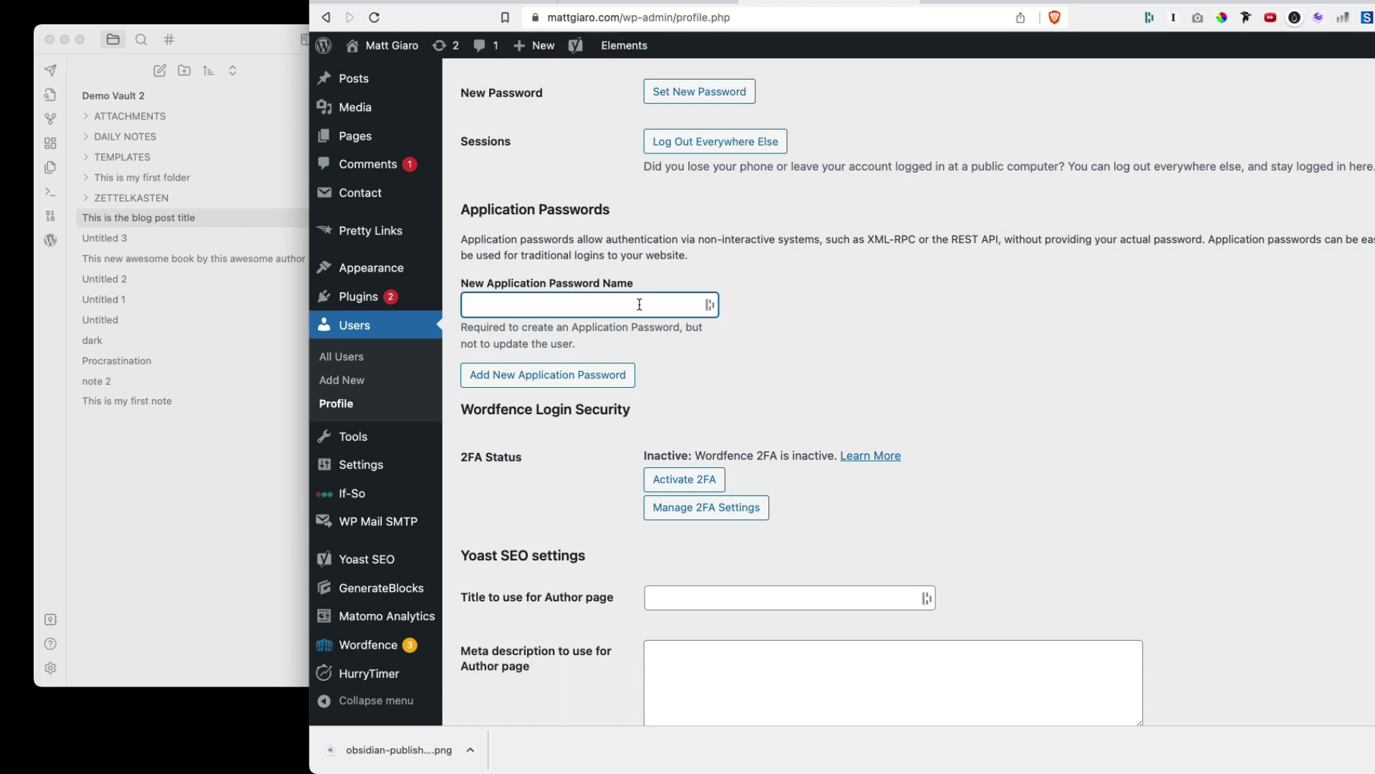
pyautogui.write('obsidian')
pyautogui.click(599, 388)
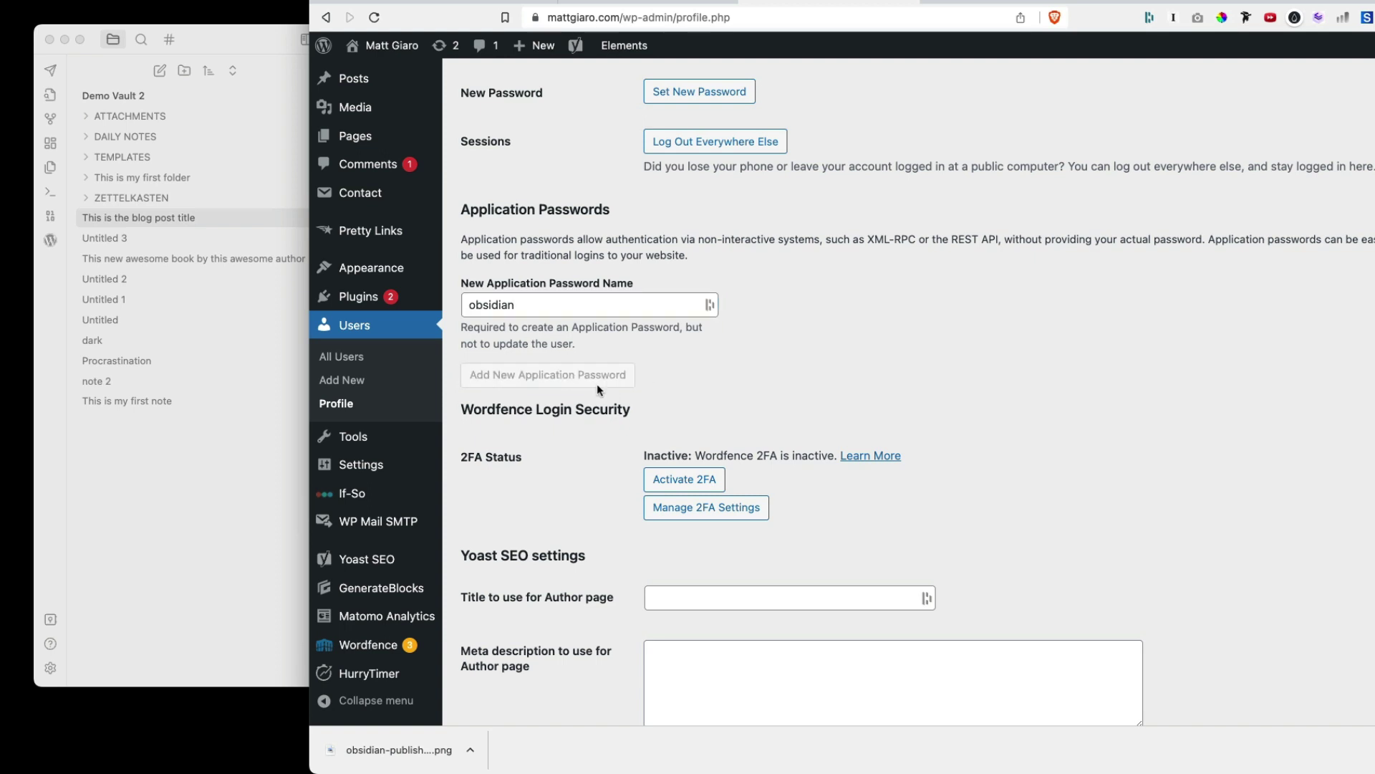
# - Copy the generated application password and paste it into the password field of Obsidian's WordPress Login dialog
pyautogui.tripleClick(679, 425)
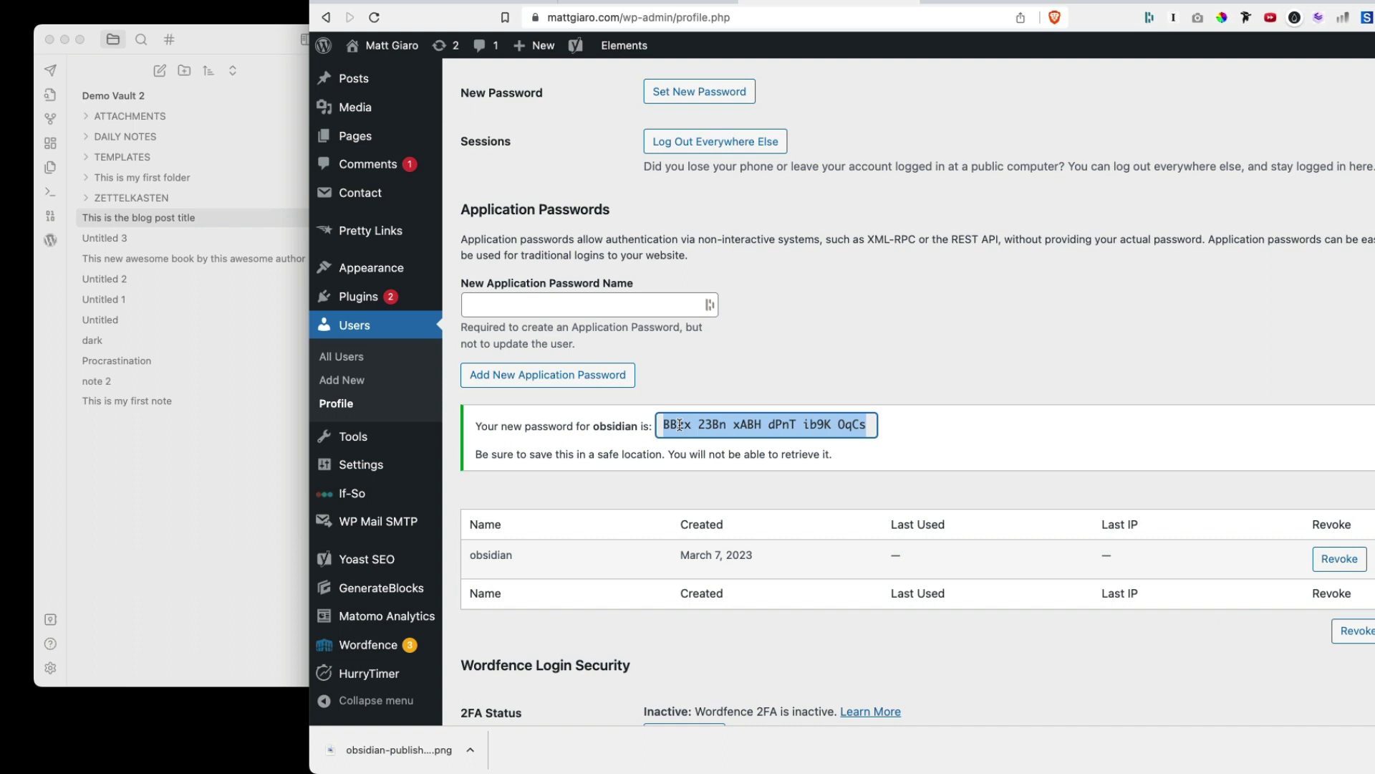
pyautogui.click(251, 521)
pyautogui.click(701, 331)
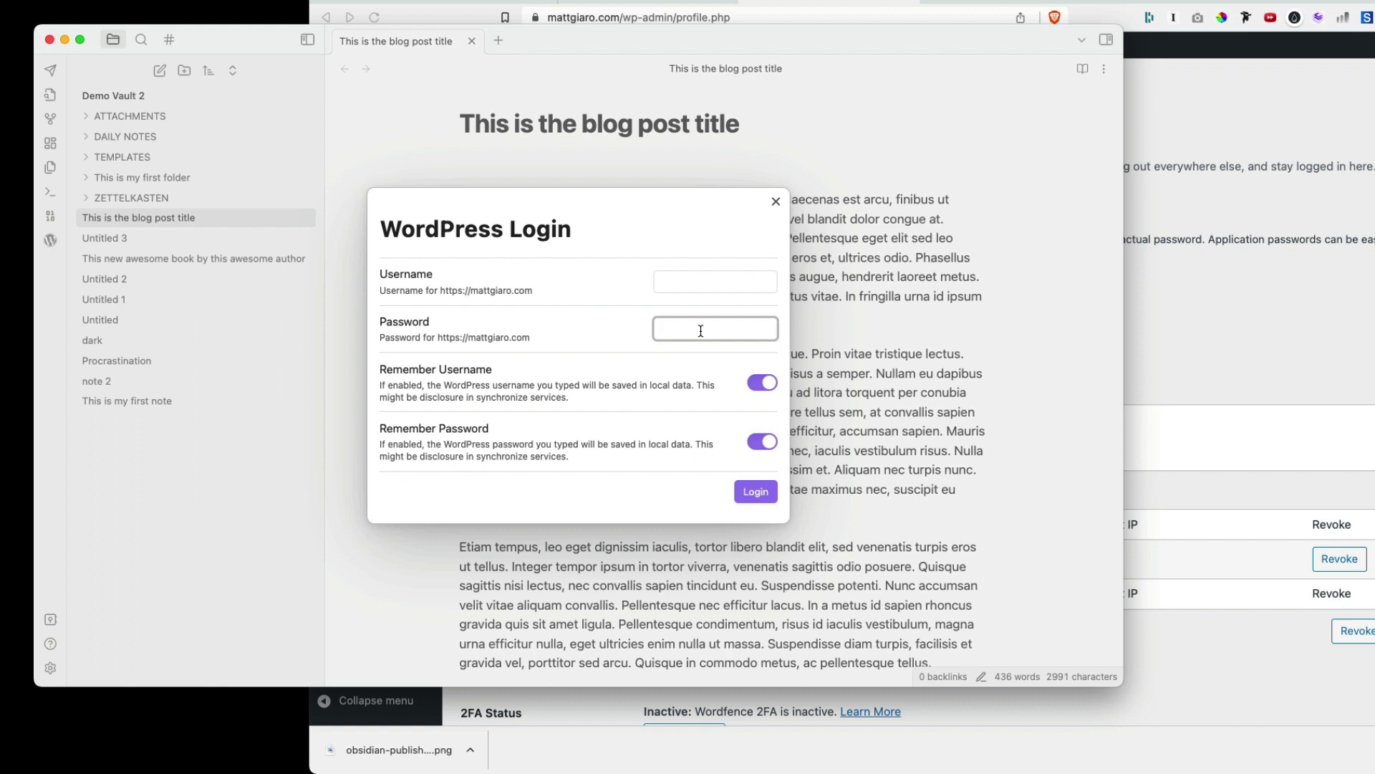
pyautogui.press('super+v')
# - Enter the account username in Obsidian's WordPress Login dialog and log in
pyautogui.click(1209, 342)
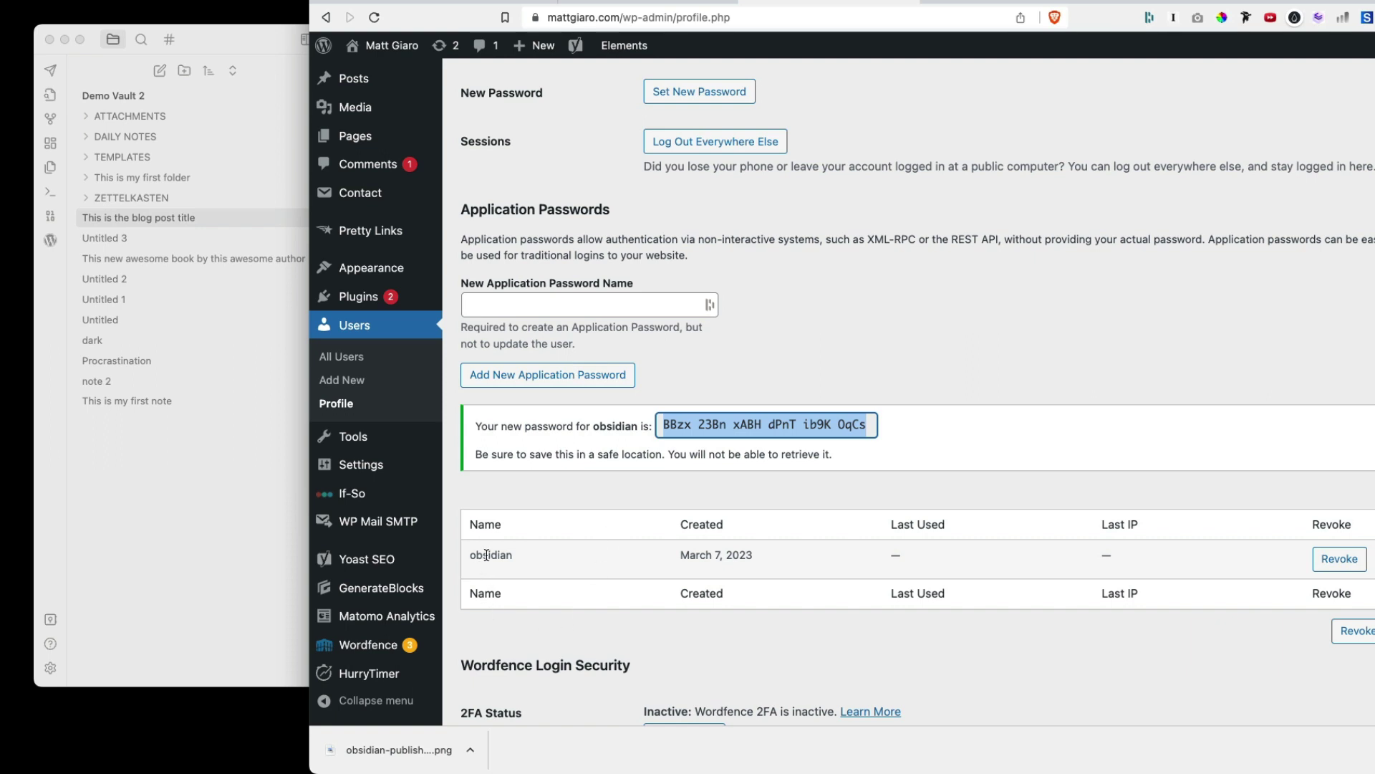
pyautogui.click(217, 488)
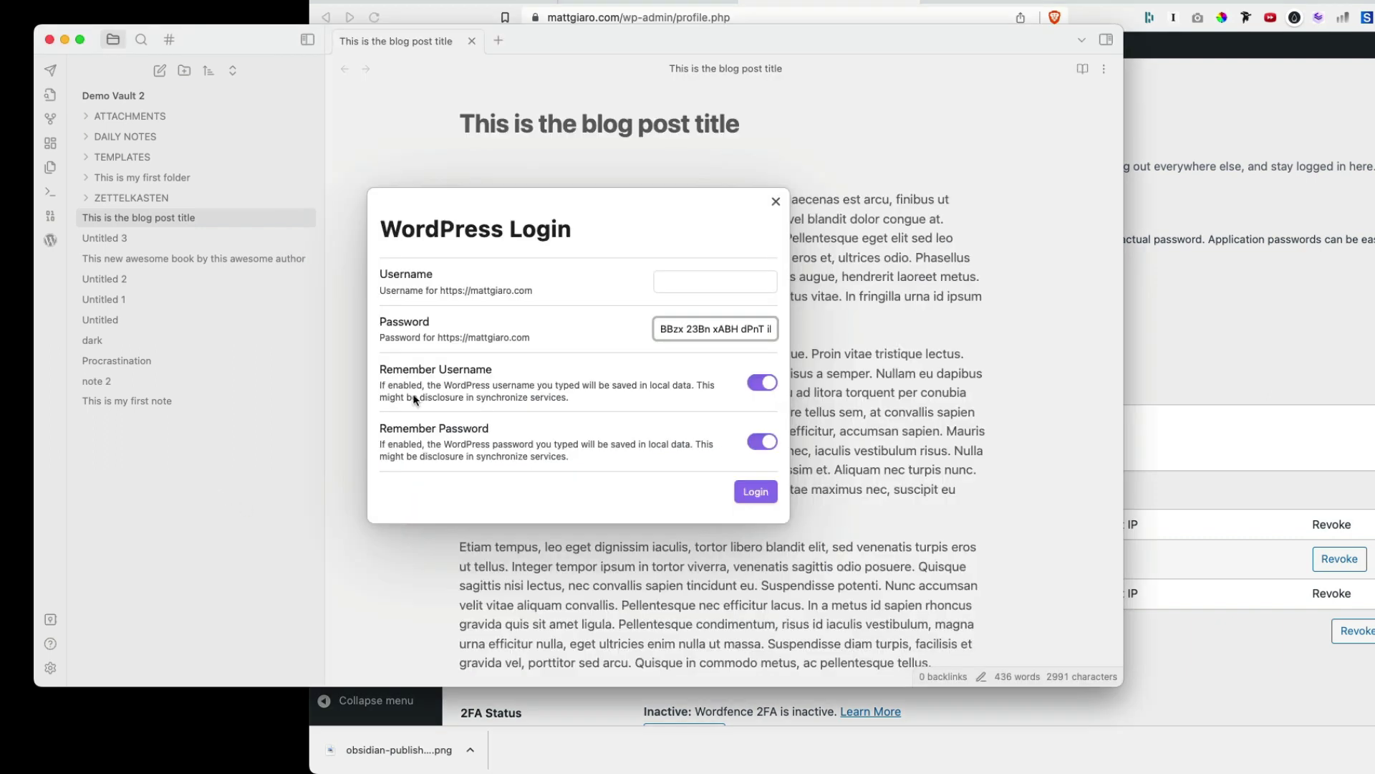
pyautogui.click(690, 277)
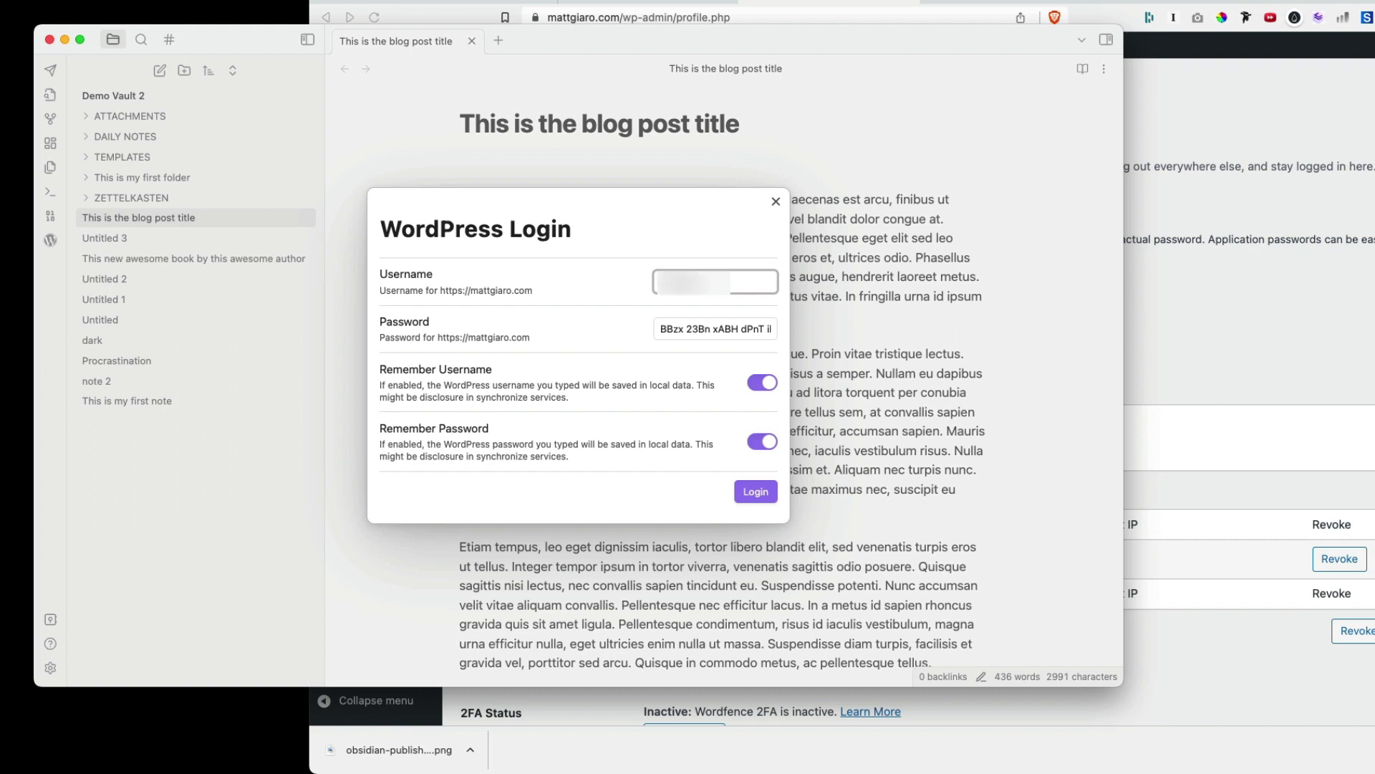
pyautogui.click(756, 493)
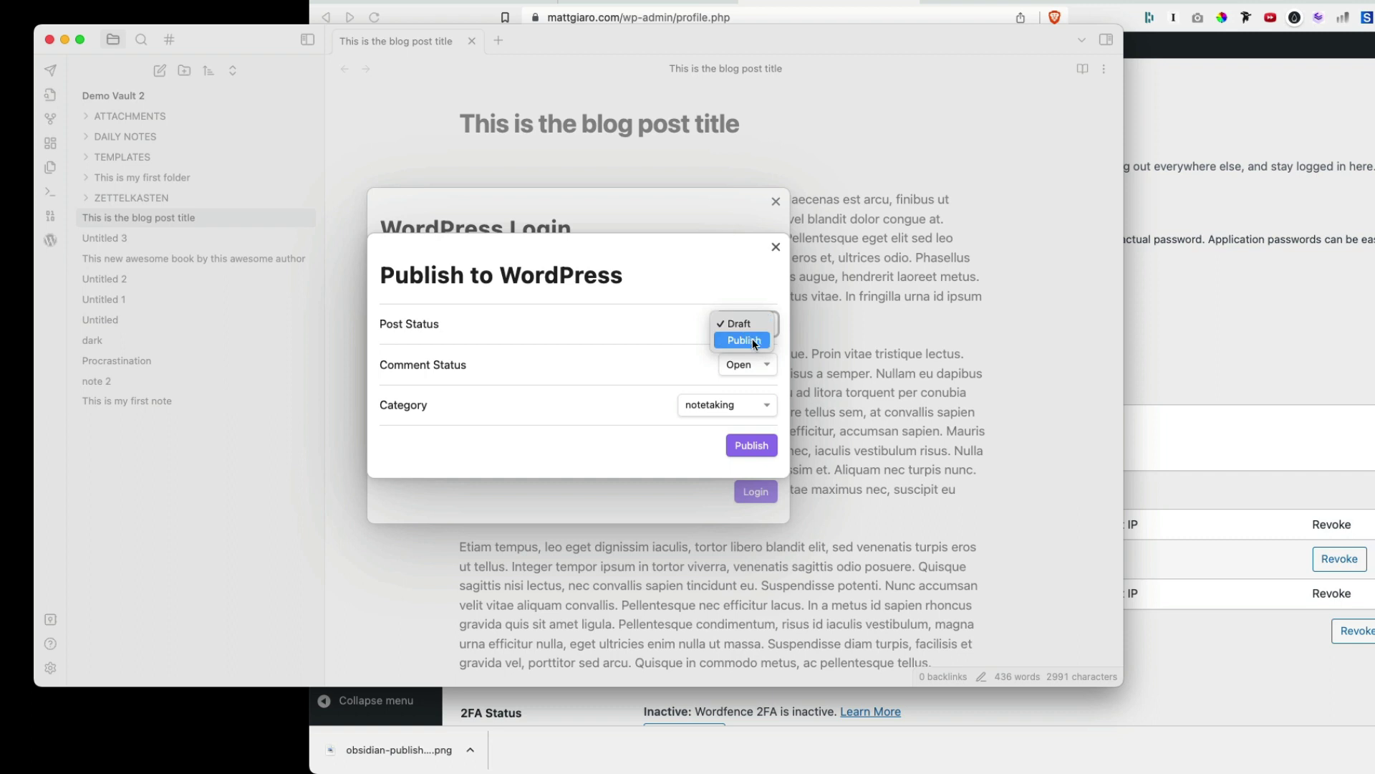
# - Publish the note to WordPress with post status Draft, comment status Closed and category notetaking
pyautogui.click(634, 330)
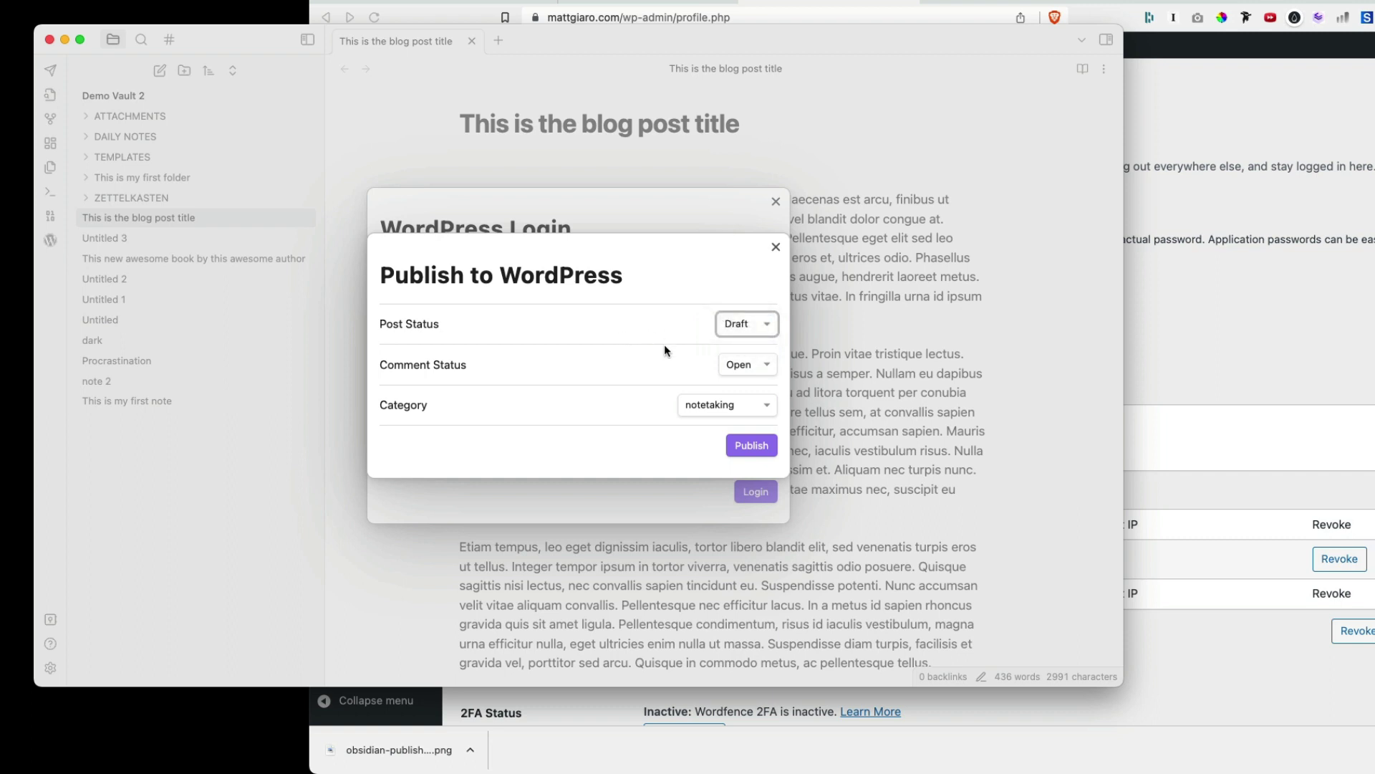
pyautogui.click(739, 367)
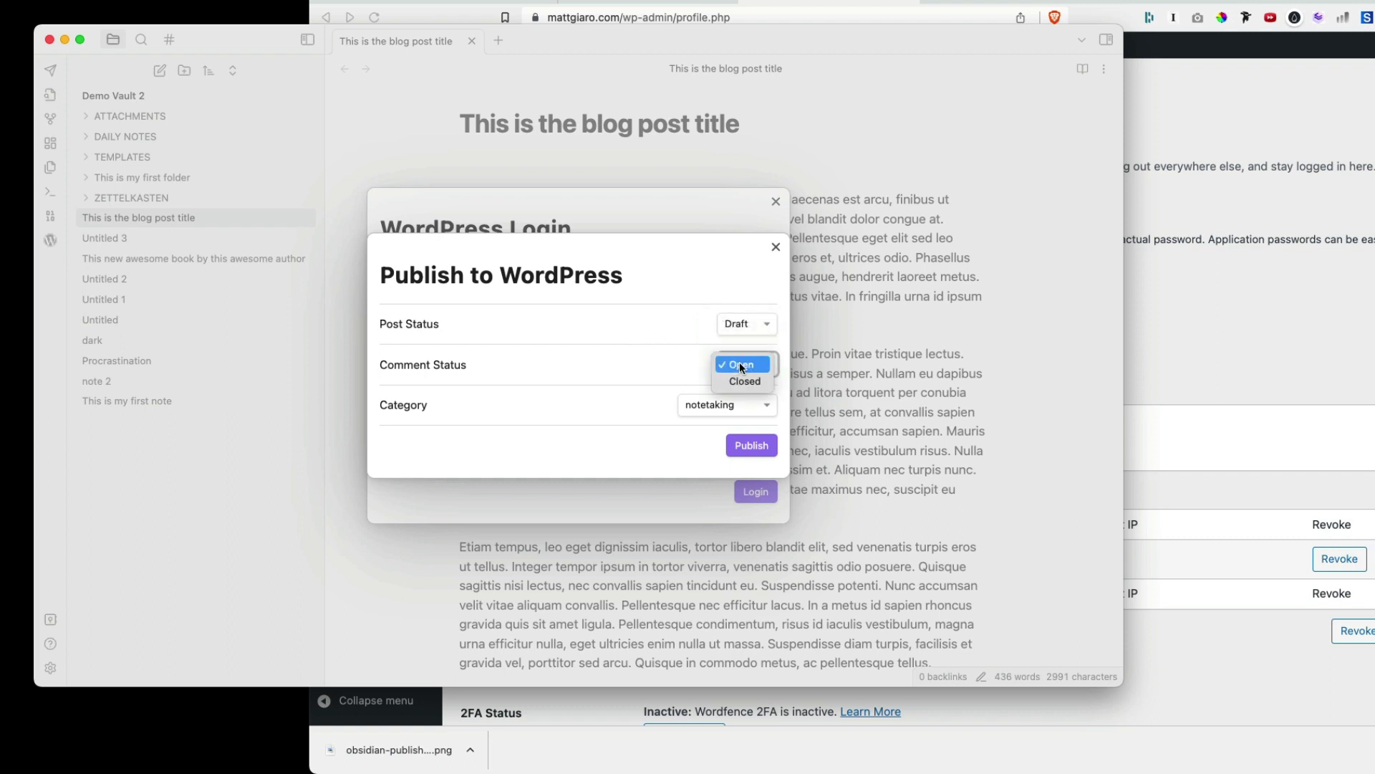
pyautogui.click(739, 407)
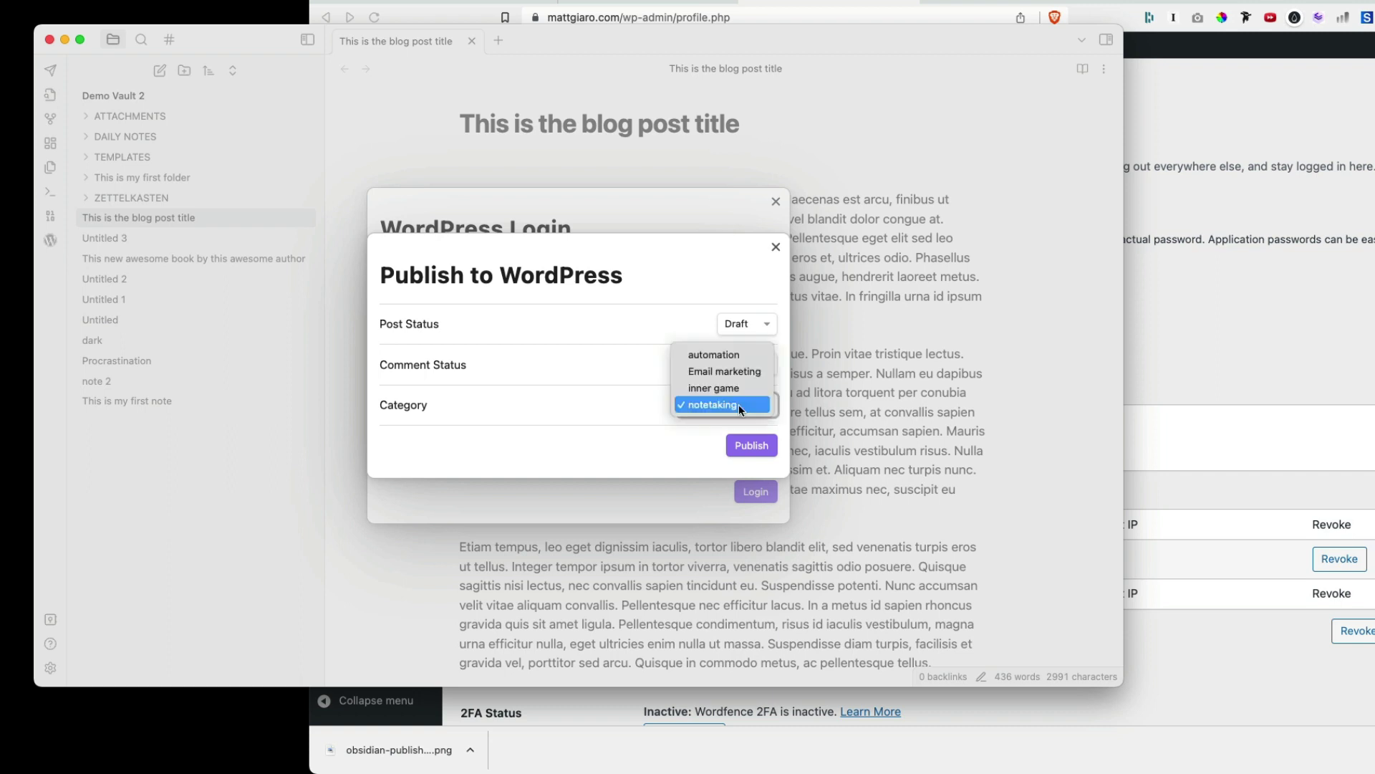
pyautogui.click(604, 439)
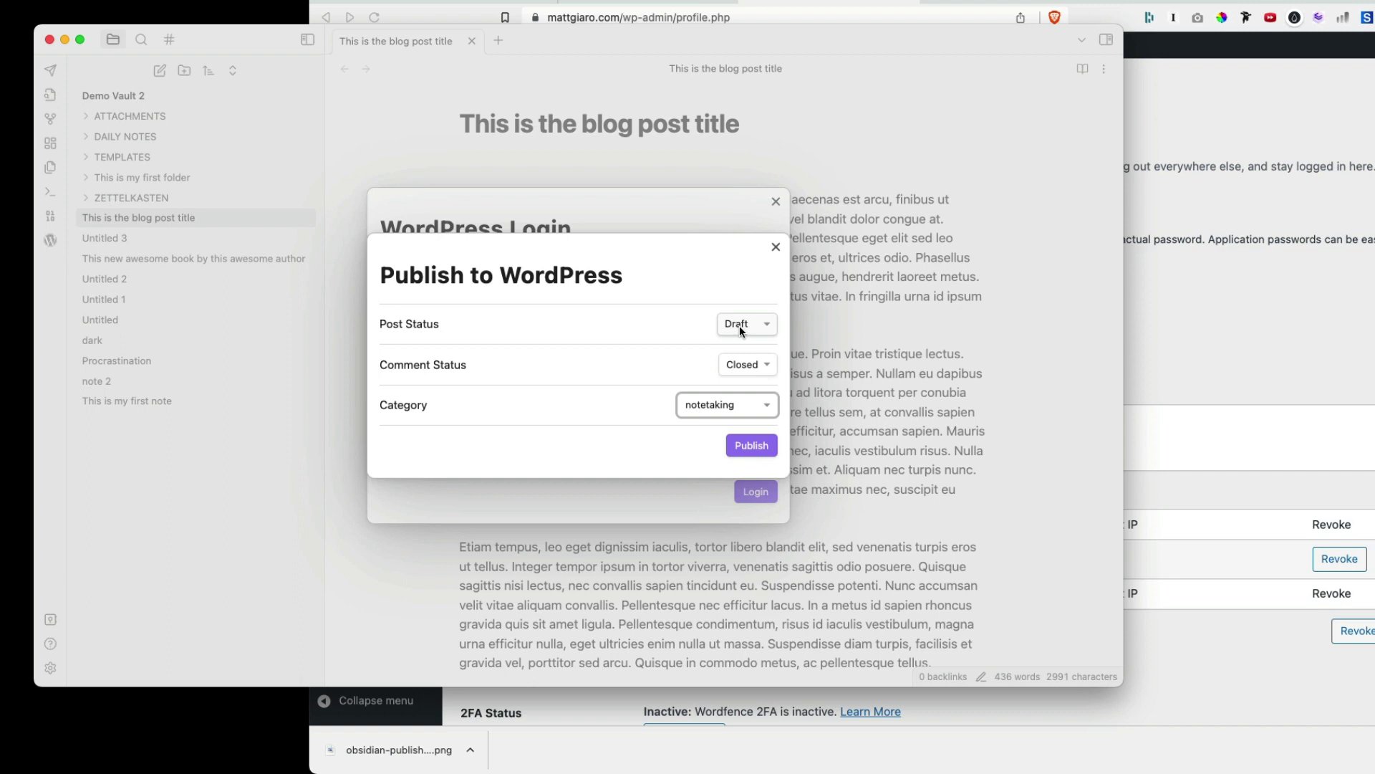
pyautogui.click(753, 445)
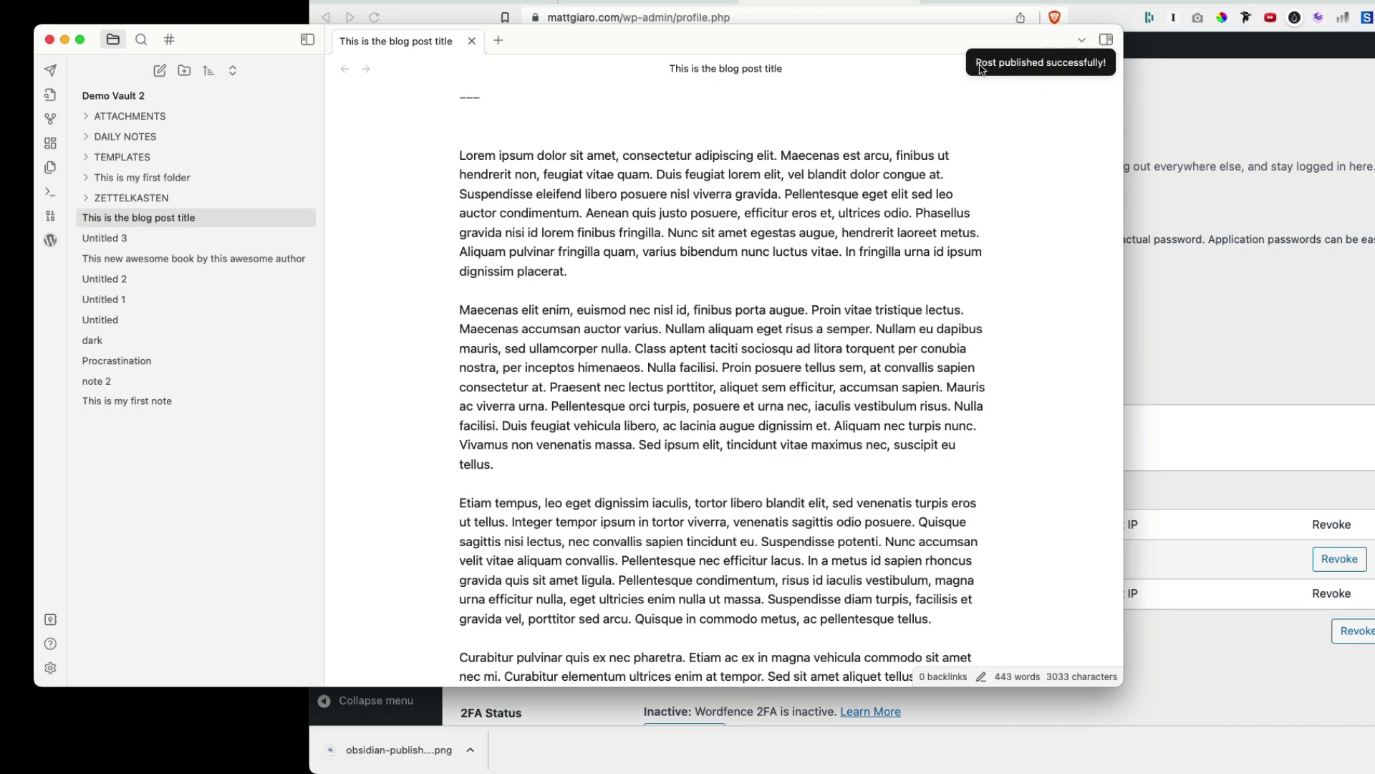
# - Switch to the WordPress admin in the browser and open the draft "This is the blog post title" from the posts list to check its content
pyautogui.click(1211, 325)
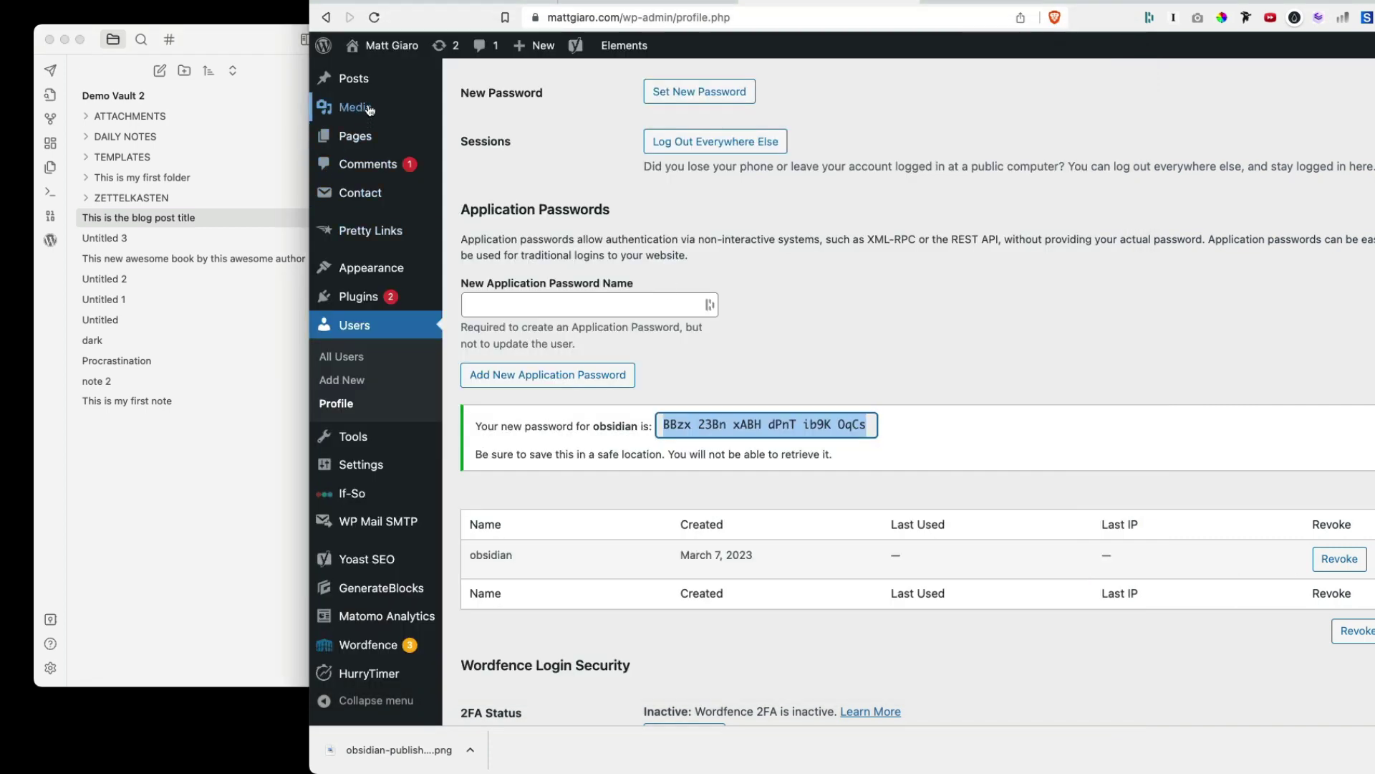
pyautogui.moveTo(354, 79)
pyautogui.click(482, 84)
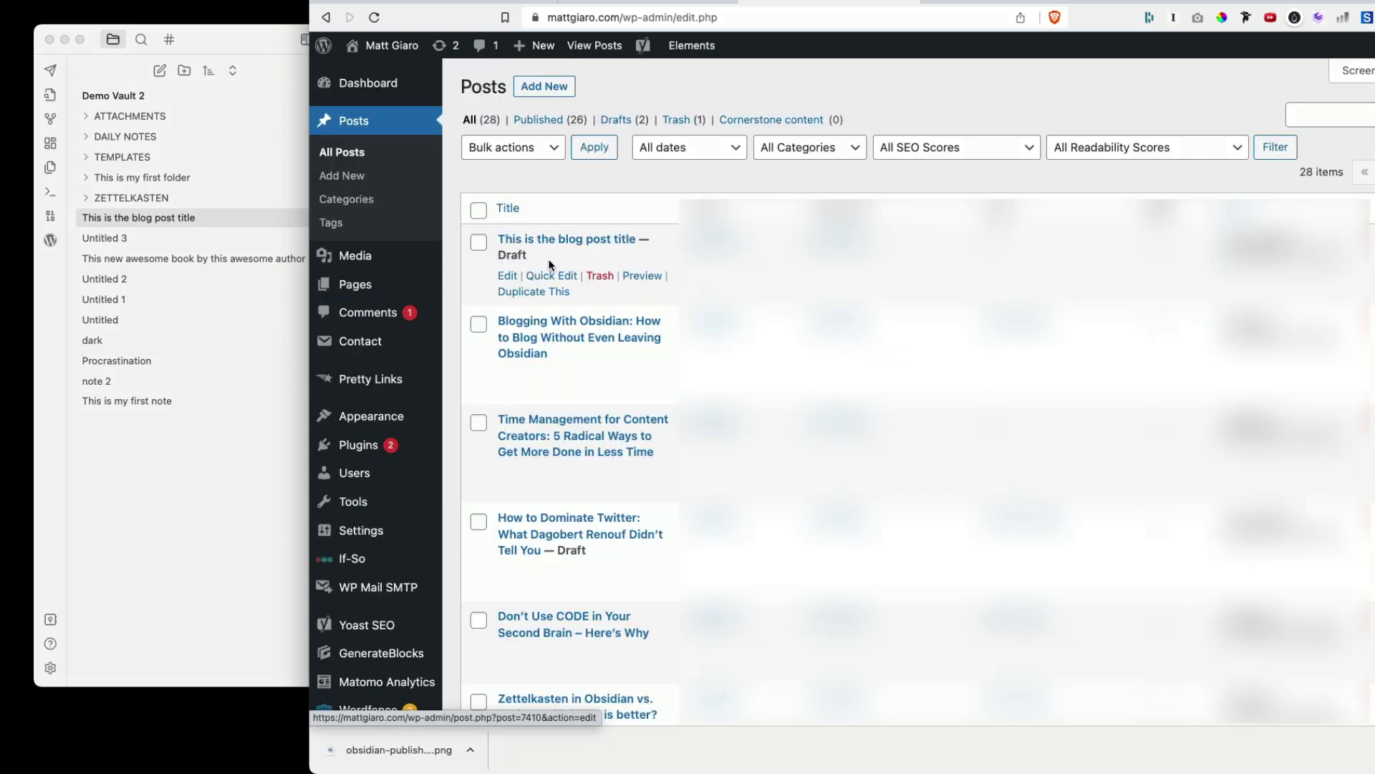
pyautogui.click(535, 240)
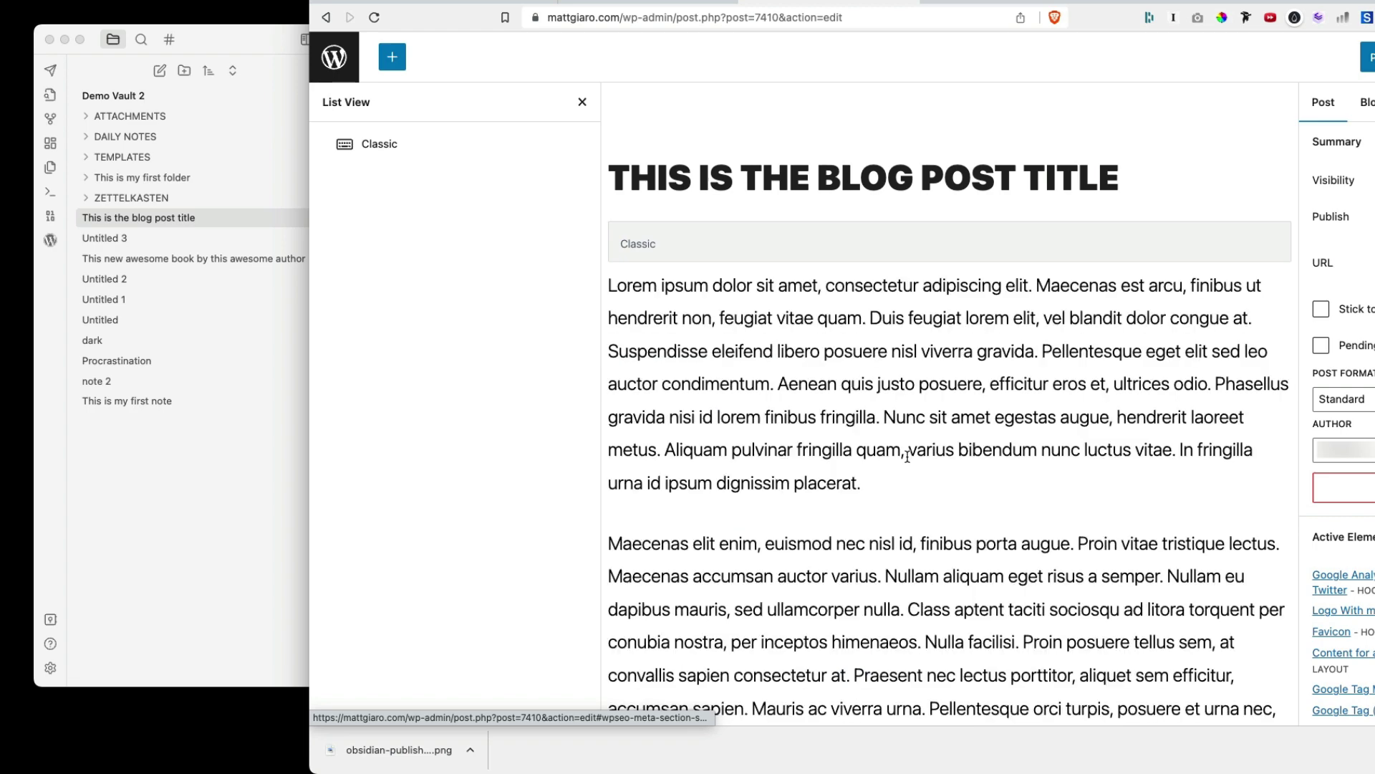
pyautogui.scroll(-5, 907, 458)
pyautogui.scroll(-3, 907, 459)
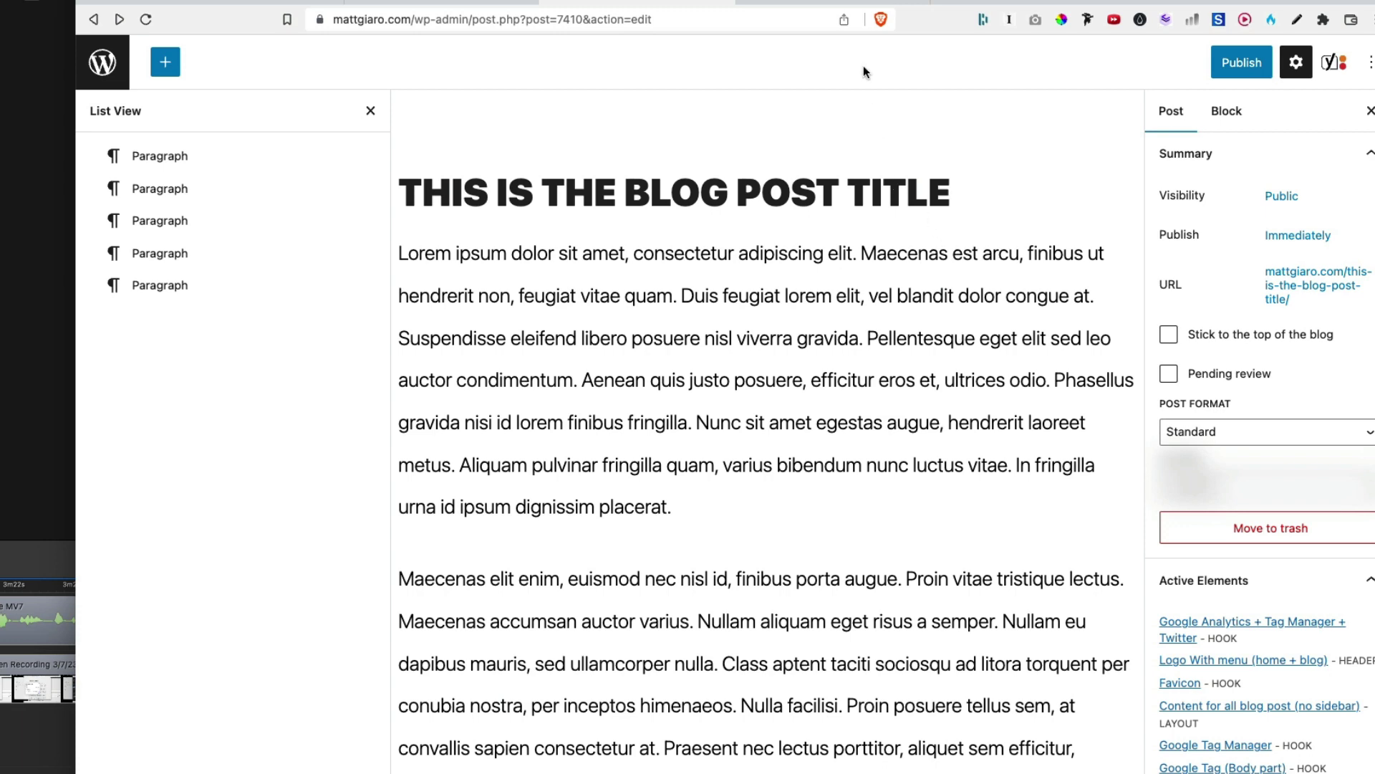
# - View the preview of the draft post on the site and read through its body text
pyautogui.click(836, 3)
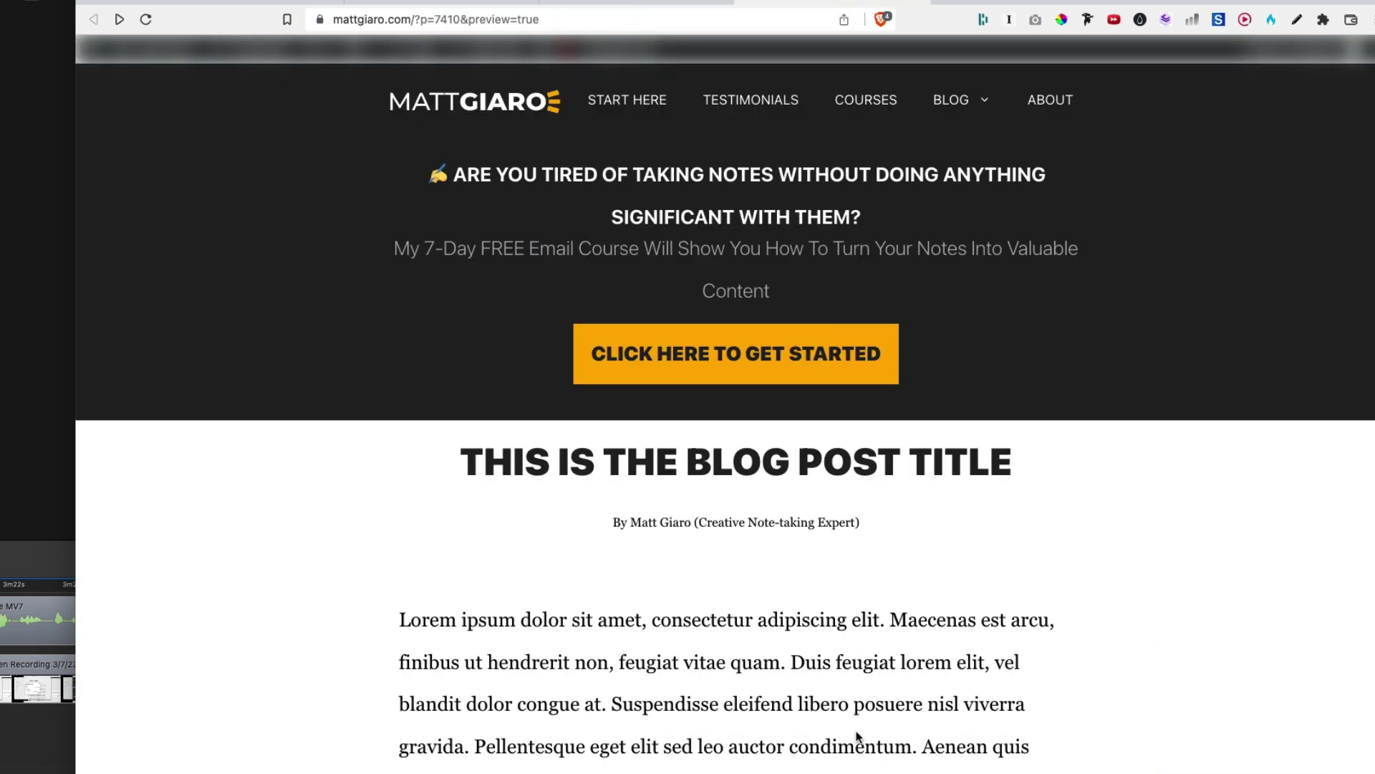
pyautogui.scroll(-3, 857, 730)
pyautogui.scroll(-8, 857, 731)
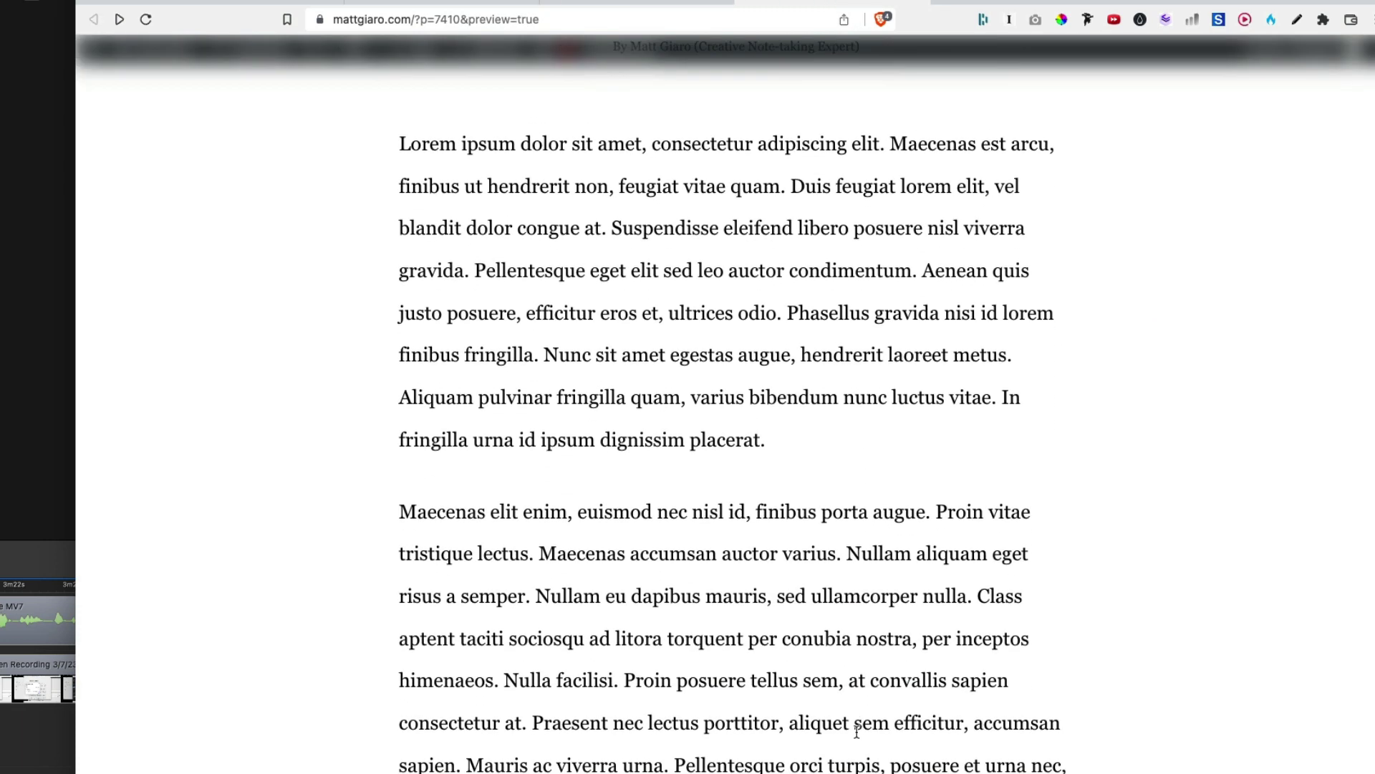
pyautogui.scroll(-9, 857, 730)
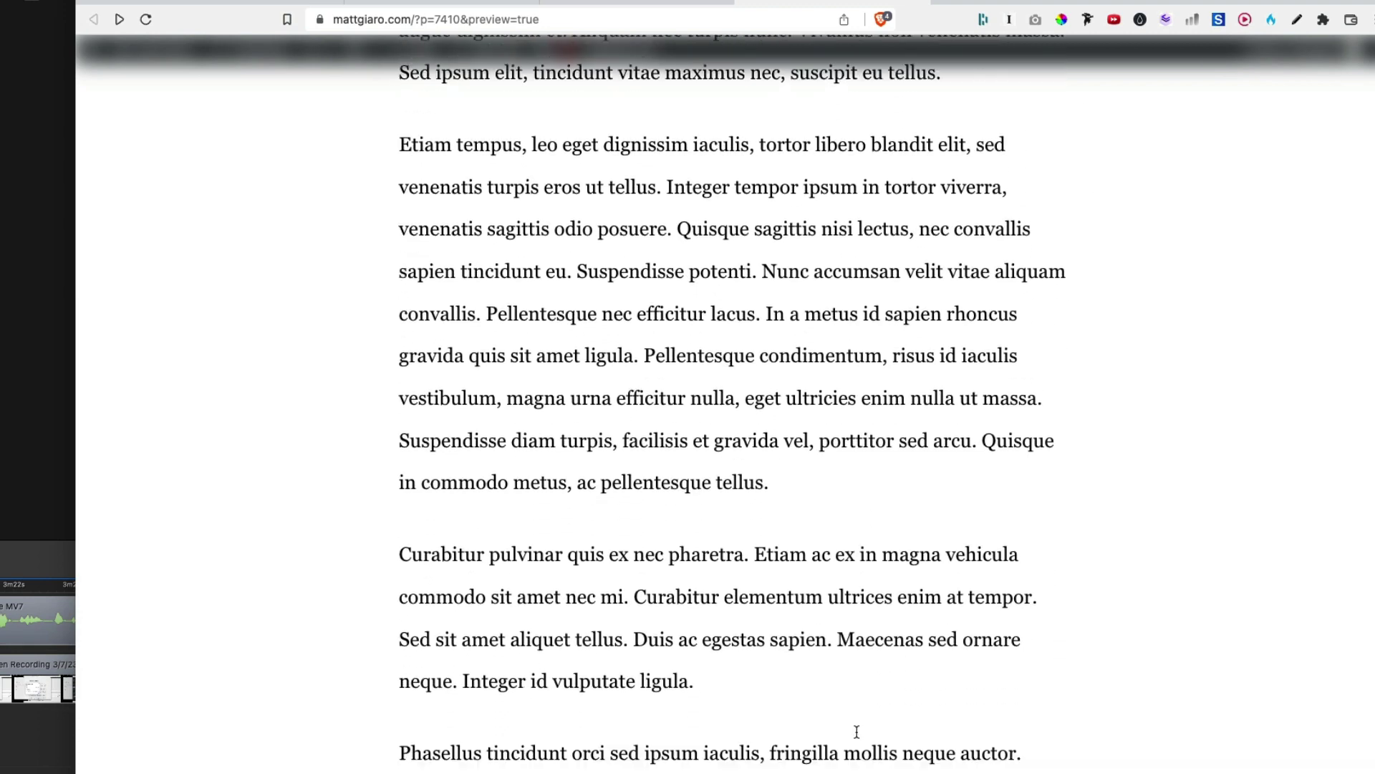
pyautogui.scroll(-6, 857, 730)
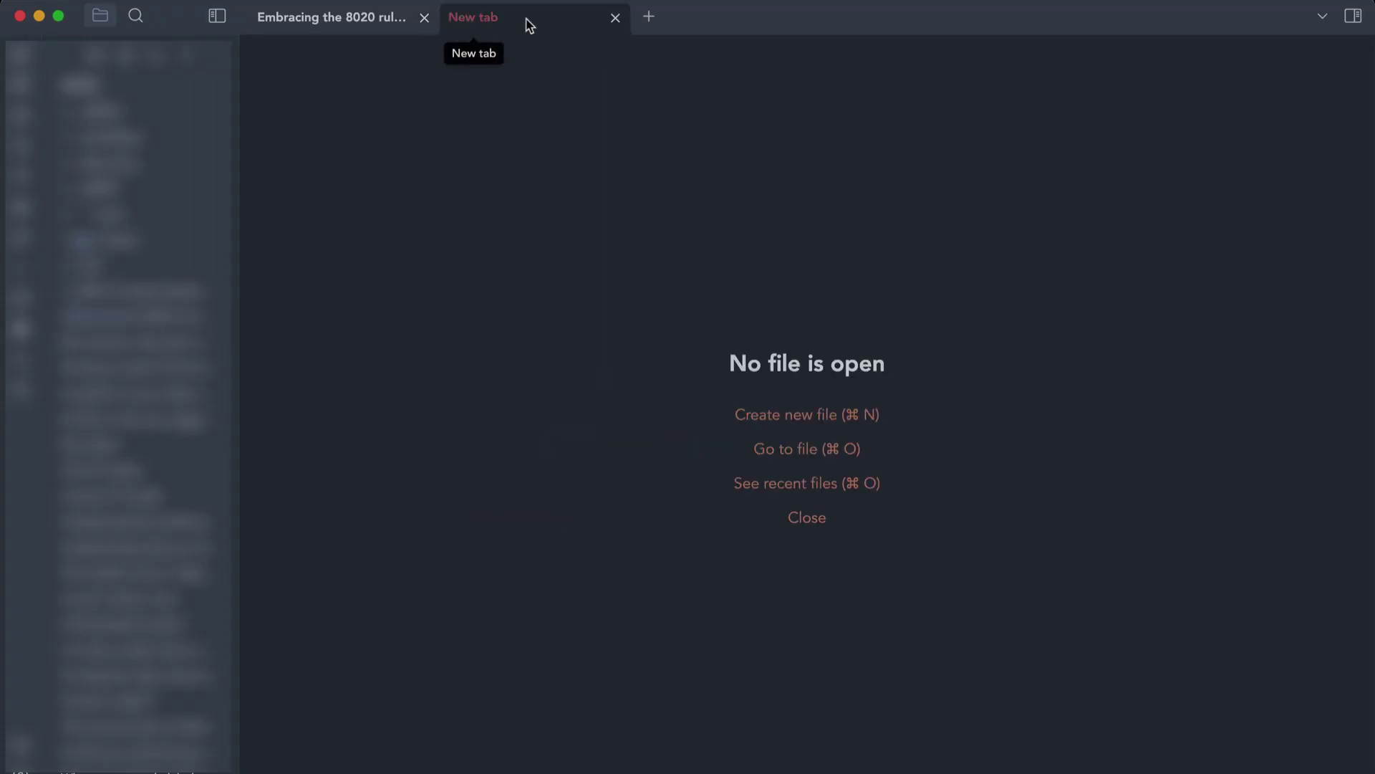
# - In Obsidian, split the empty tab off beside the 8020 rule note and create a note titled "How imperfectionists rule the world"
pyautogui.moveTo(528, 26); pyautogui.dragTo(1090, 413)
pyautogui.press('super+n')
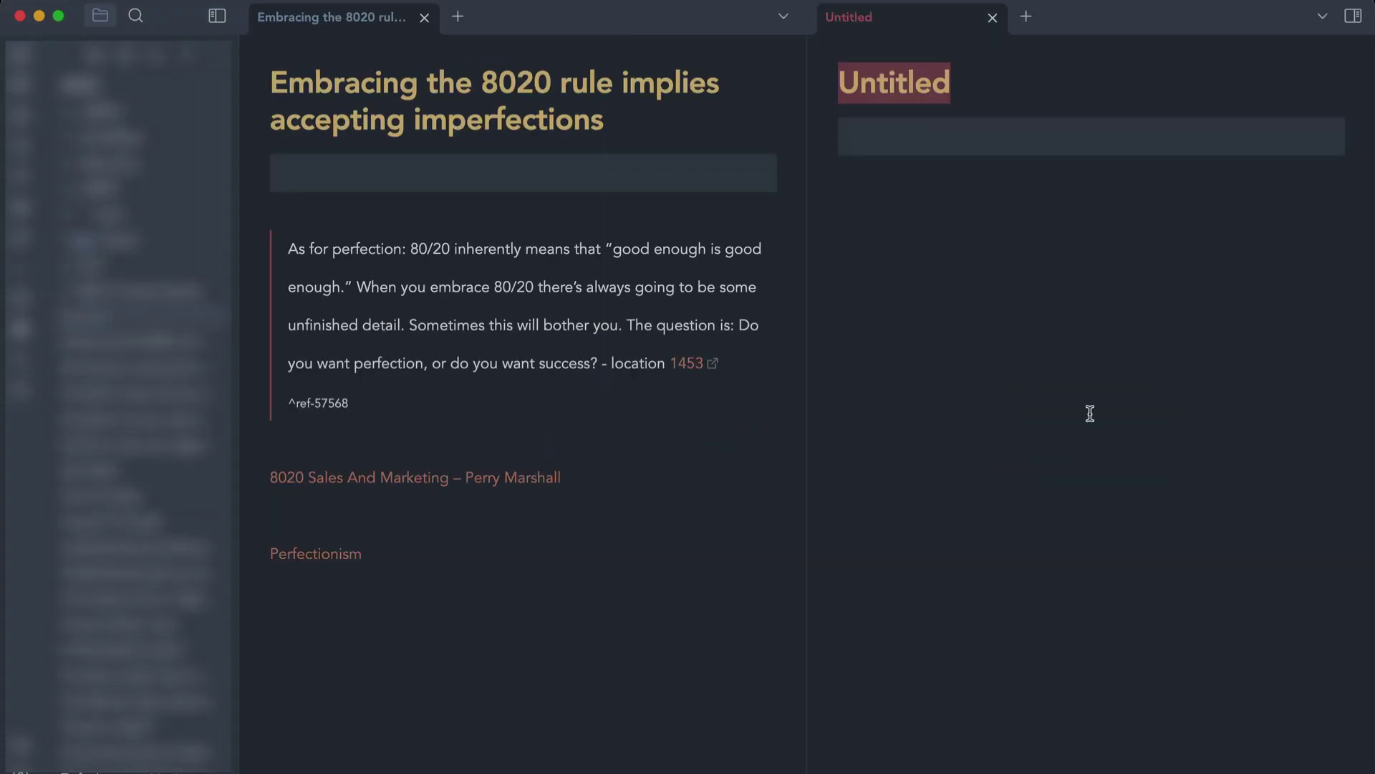
pyautogui.write('How imperfectionists rule the world')
pyautogui.press('Return')
# - Write the opening lines "Most people creators are stuck into perfectionism." and "it takes them too long to go from idea, to published work."
pyautogui.write('Most people think that')
pyautogui.hotkey('alt', 'BackSpace')
pyautogui.hotkey('alt', 'BackSpace')
pyautogui.write('creat')
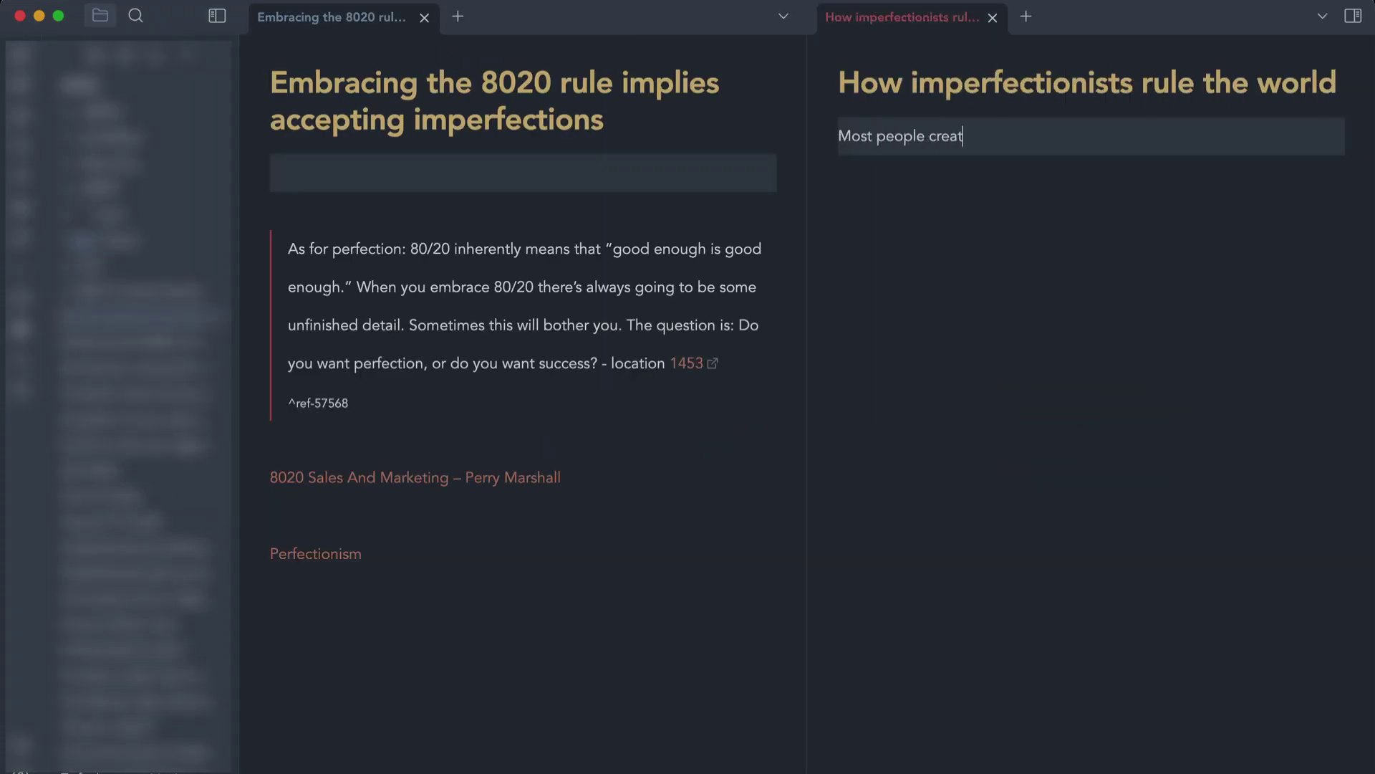
pyautogui.write('ors are stuck into perfectionism.')
pyautogui.press('Return')
pyautogui.press('Return')
pyautogui.write('it takes them too long to go from idea, to published work.')
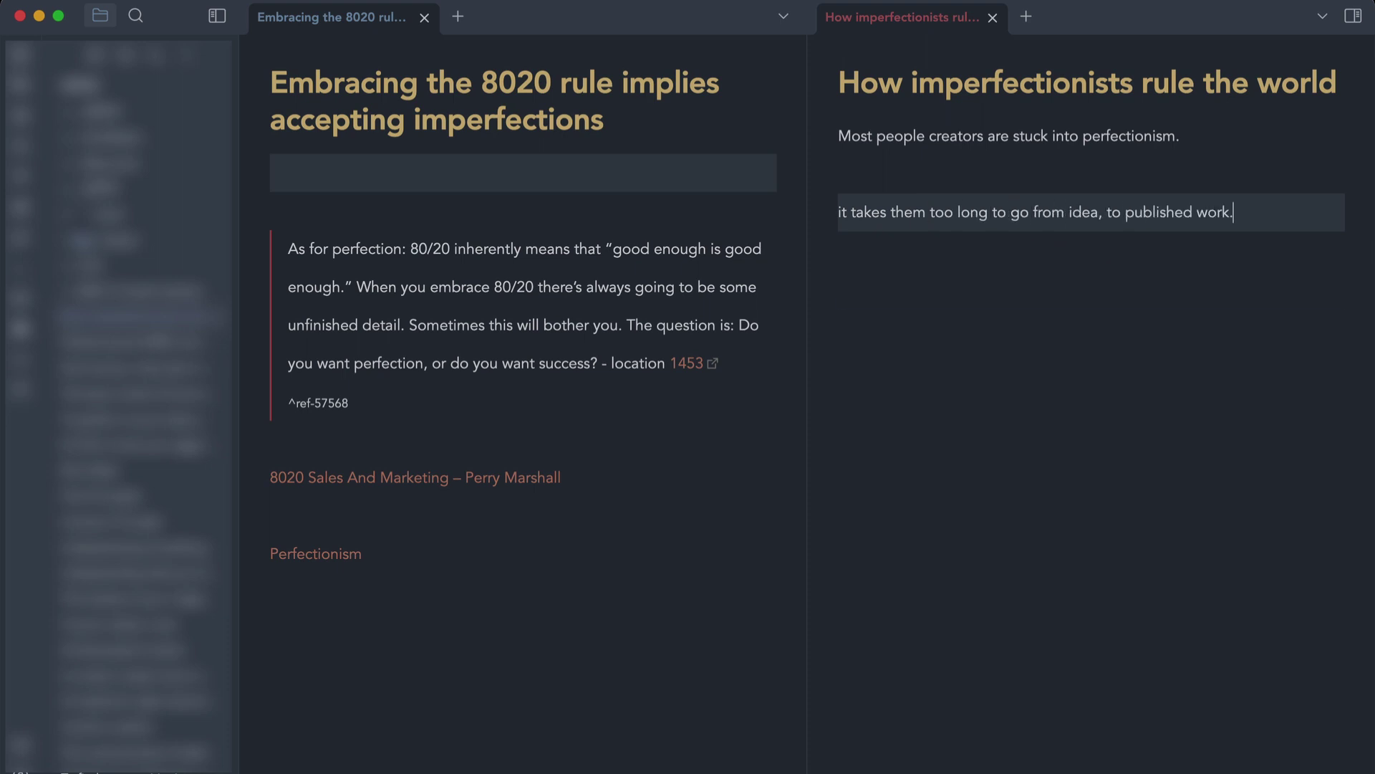
# - Add a third paragraph: "This article will show you why being a perfectionist is ruining your life, and how to develop an imperfectionist mindset to finally"
pyautogui.press('Return')
pyautogui.press('Return')
pyautogui.write('This article will show you why being a perfectionist is ruining your life, and how to')
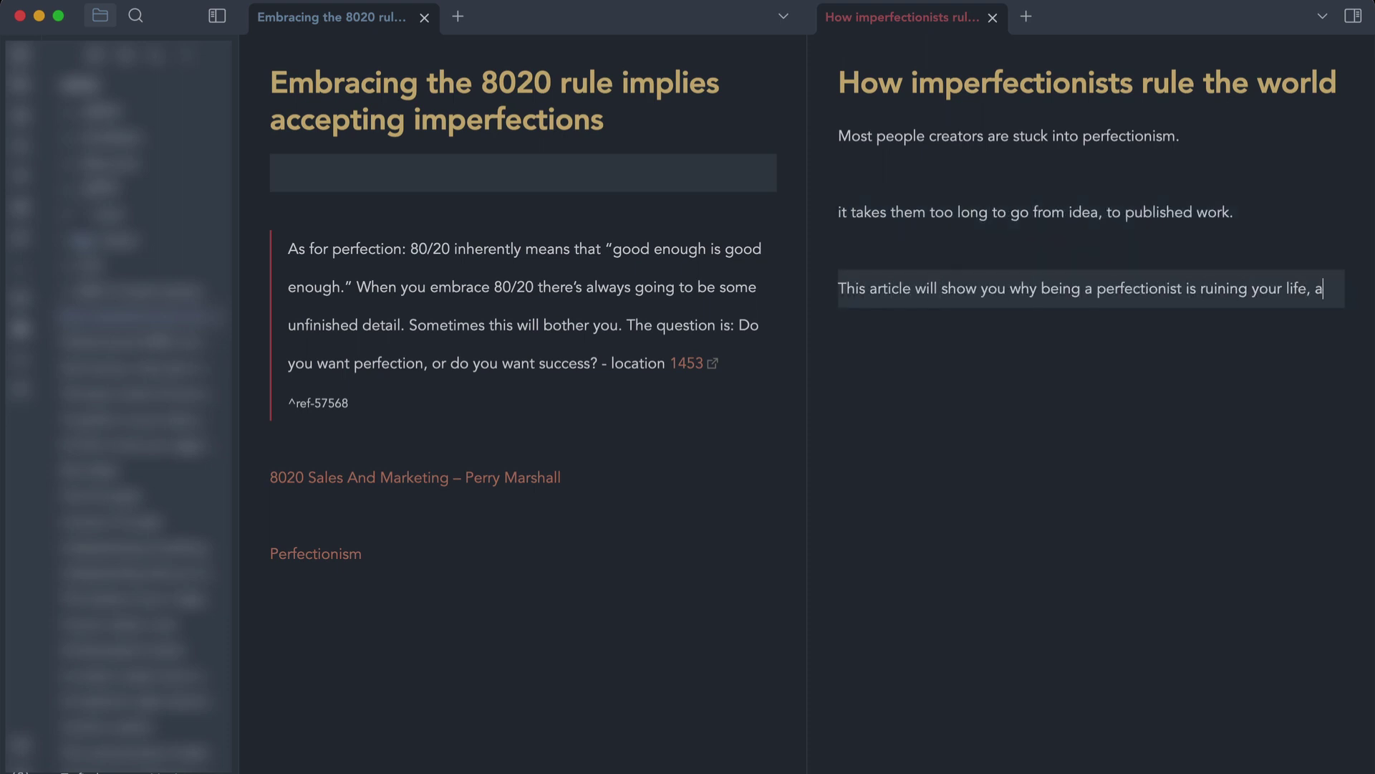
pyautogui.write(" develop an imperfectionist mindset to finally achieve the results you've been")
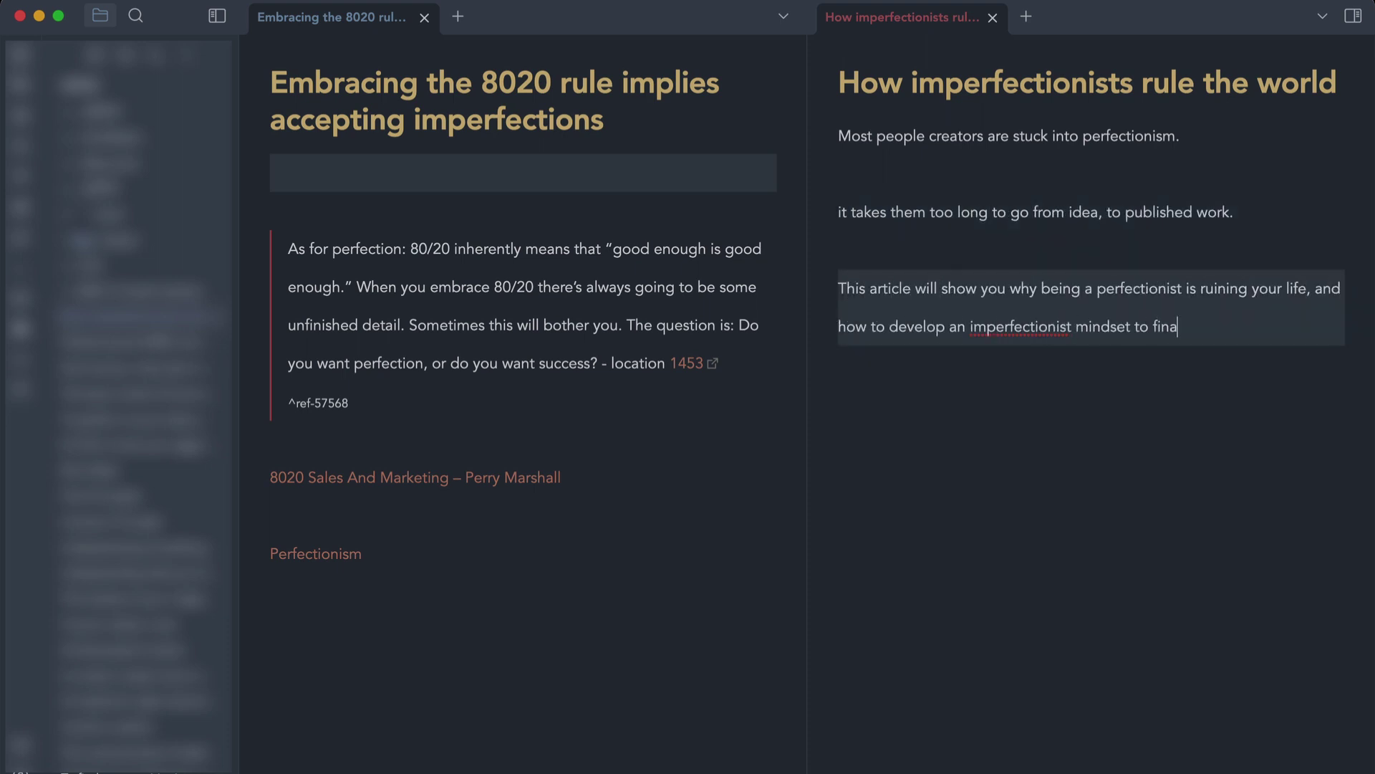